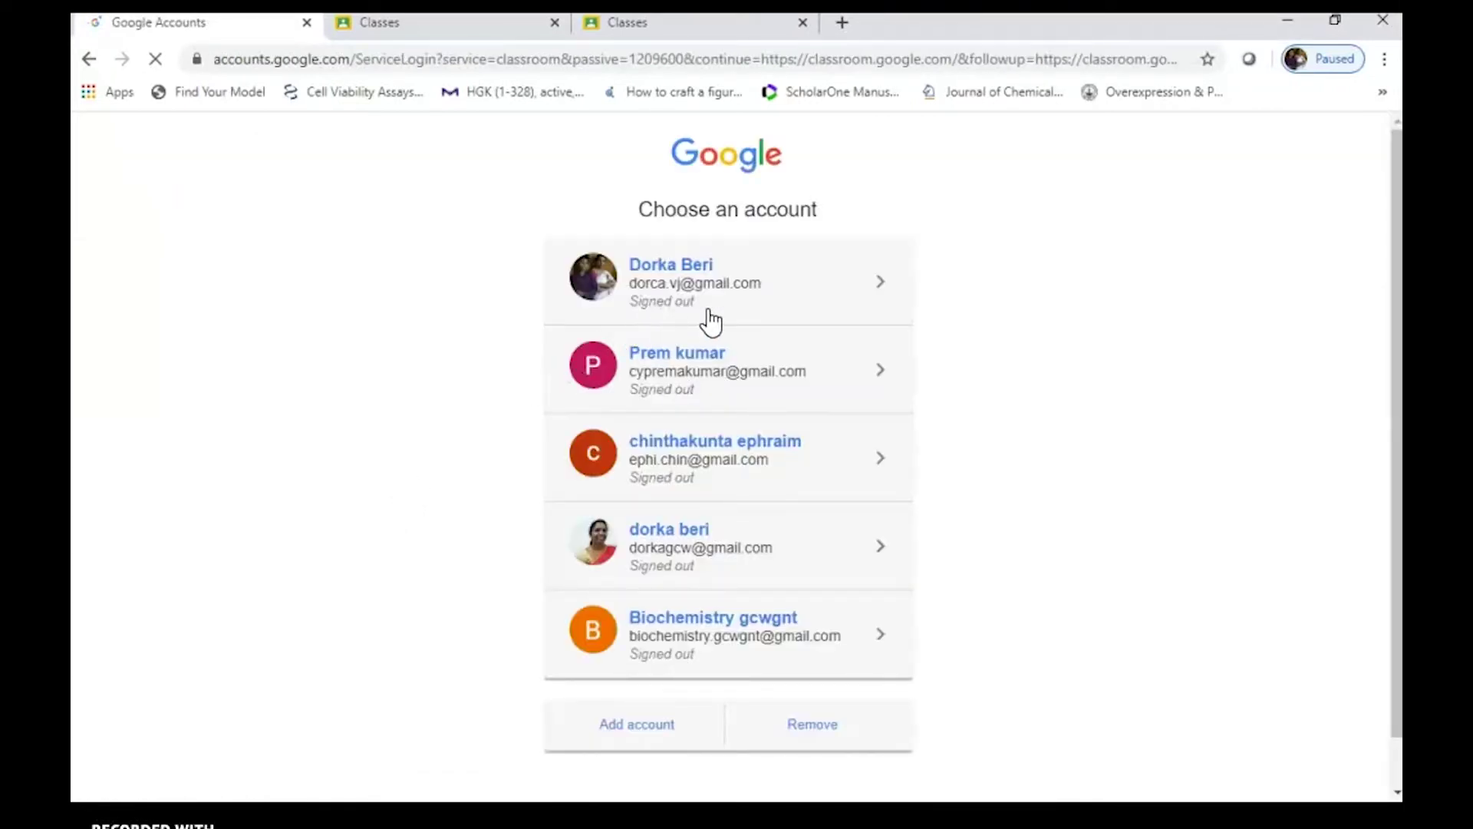
Sign in to Classroom with the first saved Google account and its autofilled password
click(676, 277)
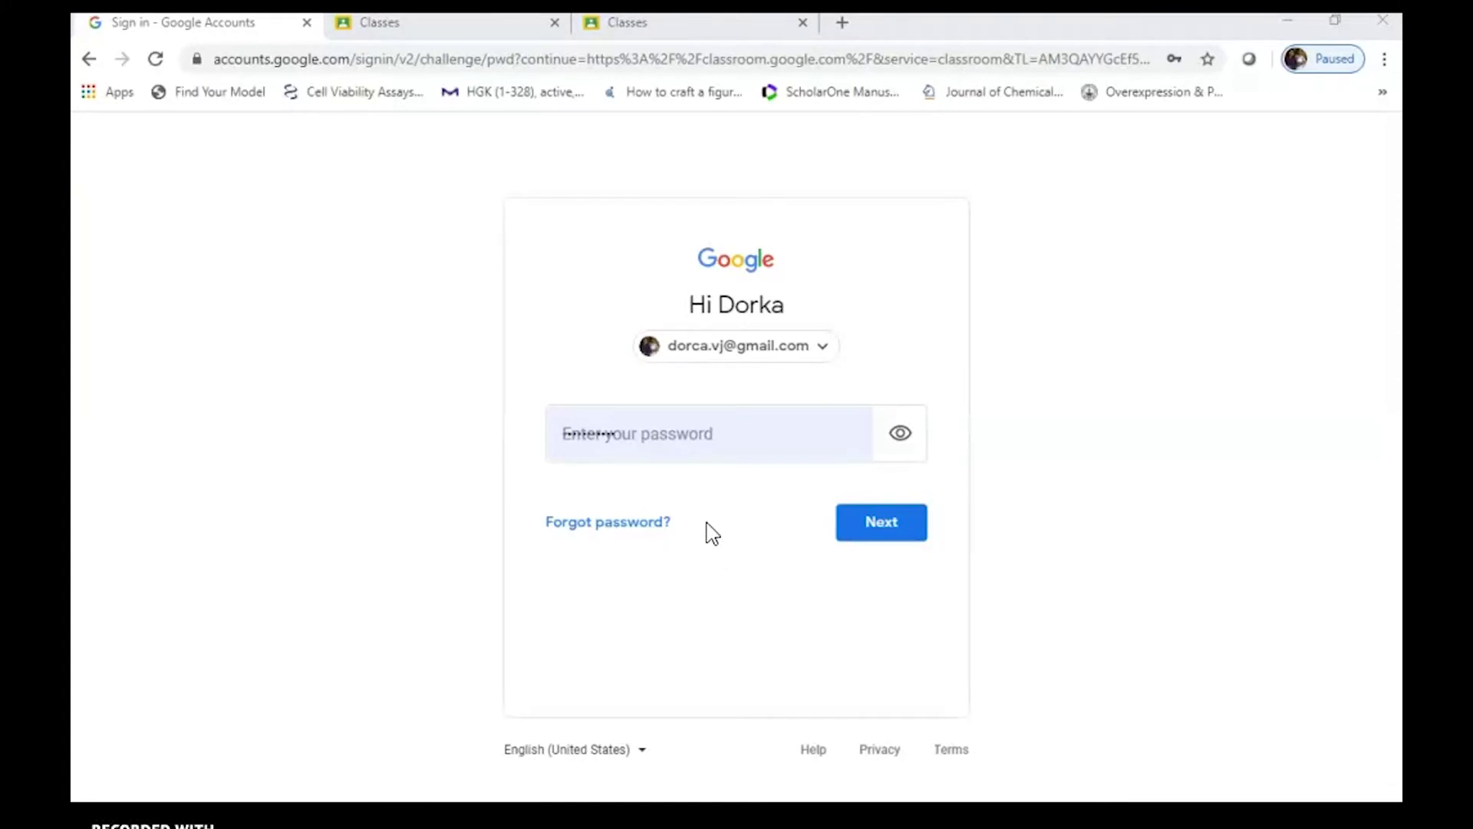
click(879, 530)
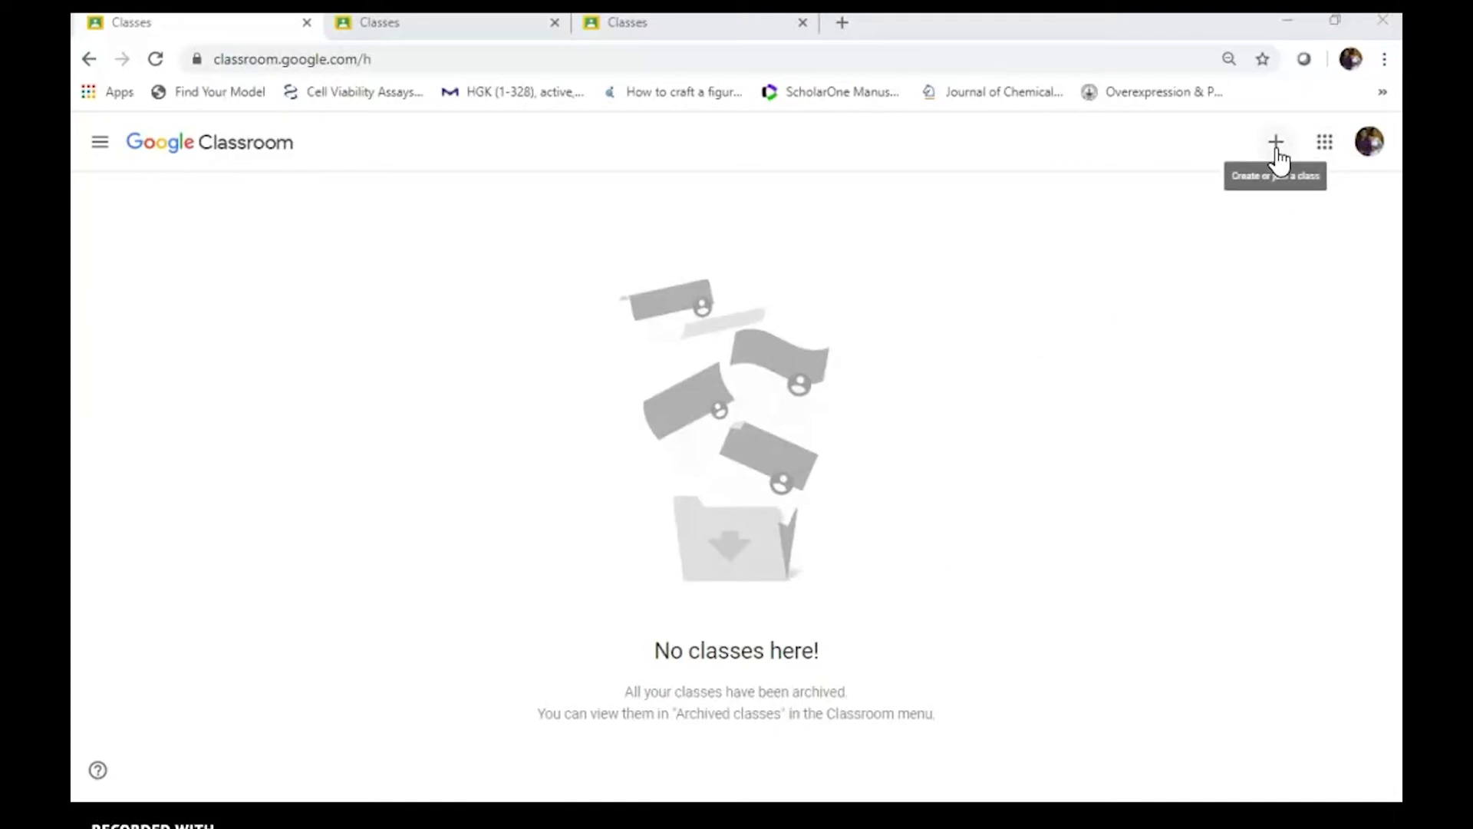
Browse the Google apps grid, then bring up the join-or-create class menu
click(1327, 154)
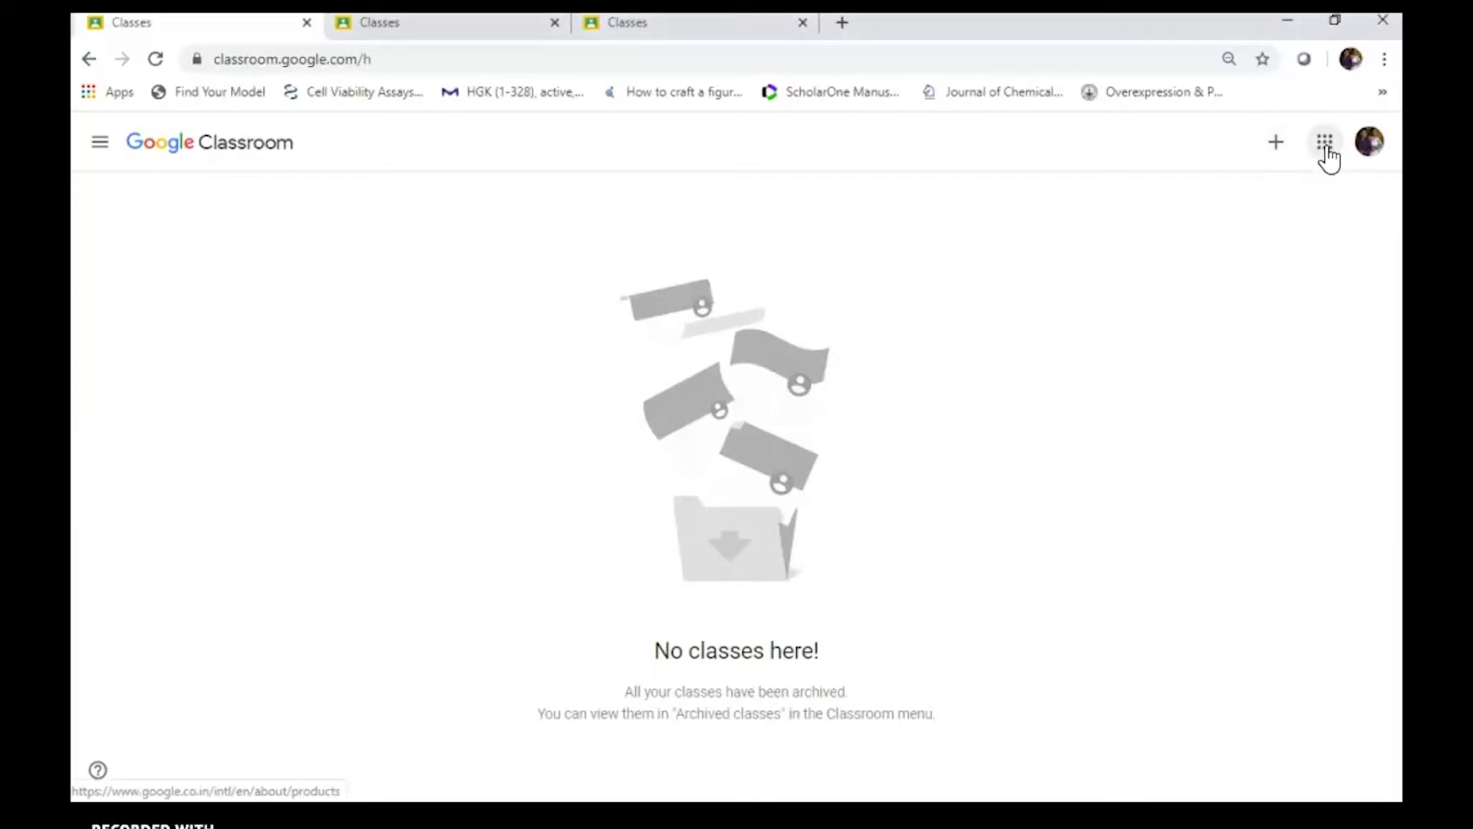
drag(1390, 276, 1392, 487)
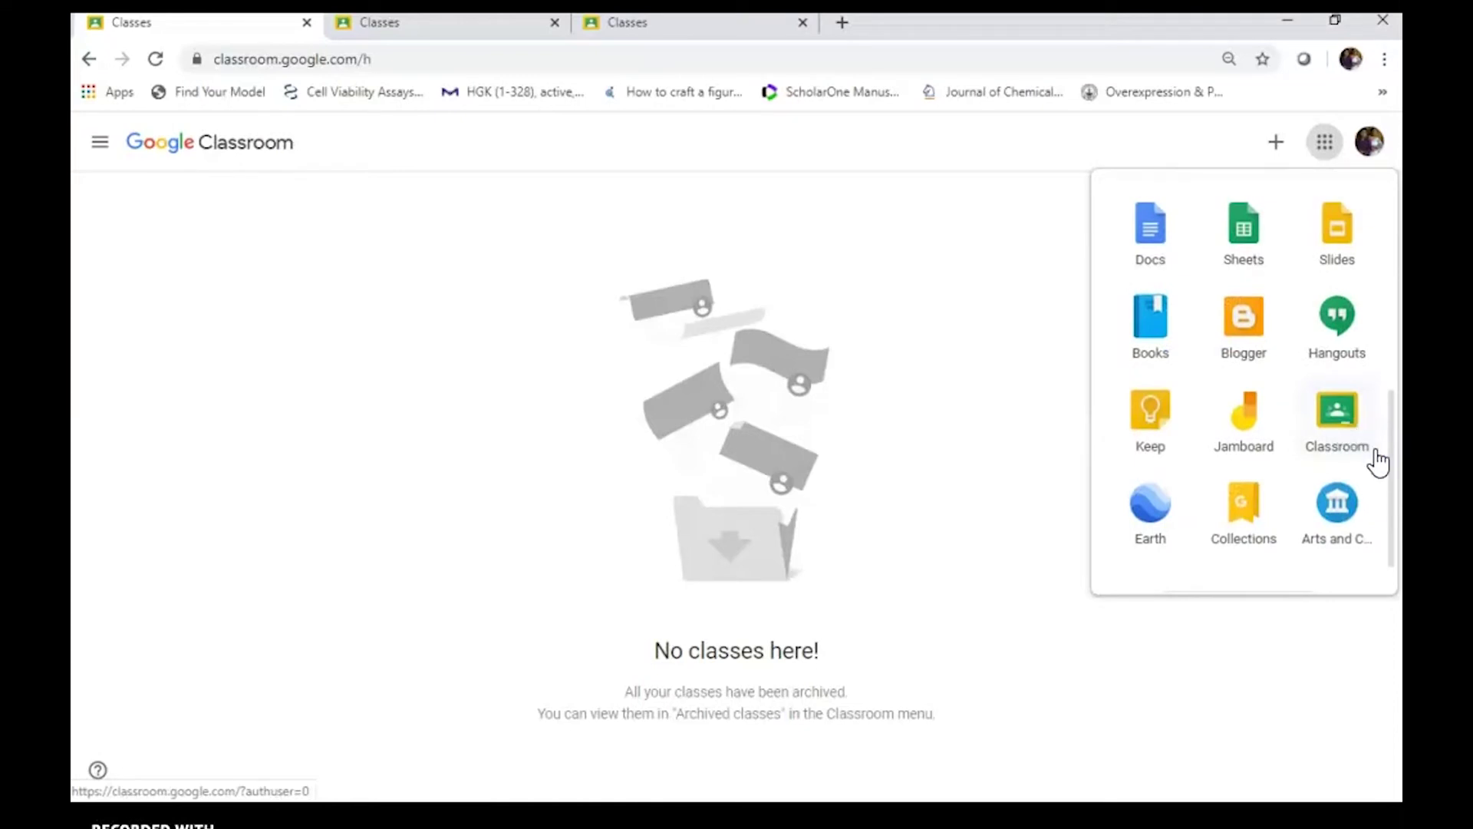
drag(1394, 464, 1394, 246)
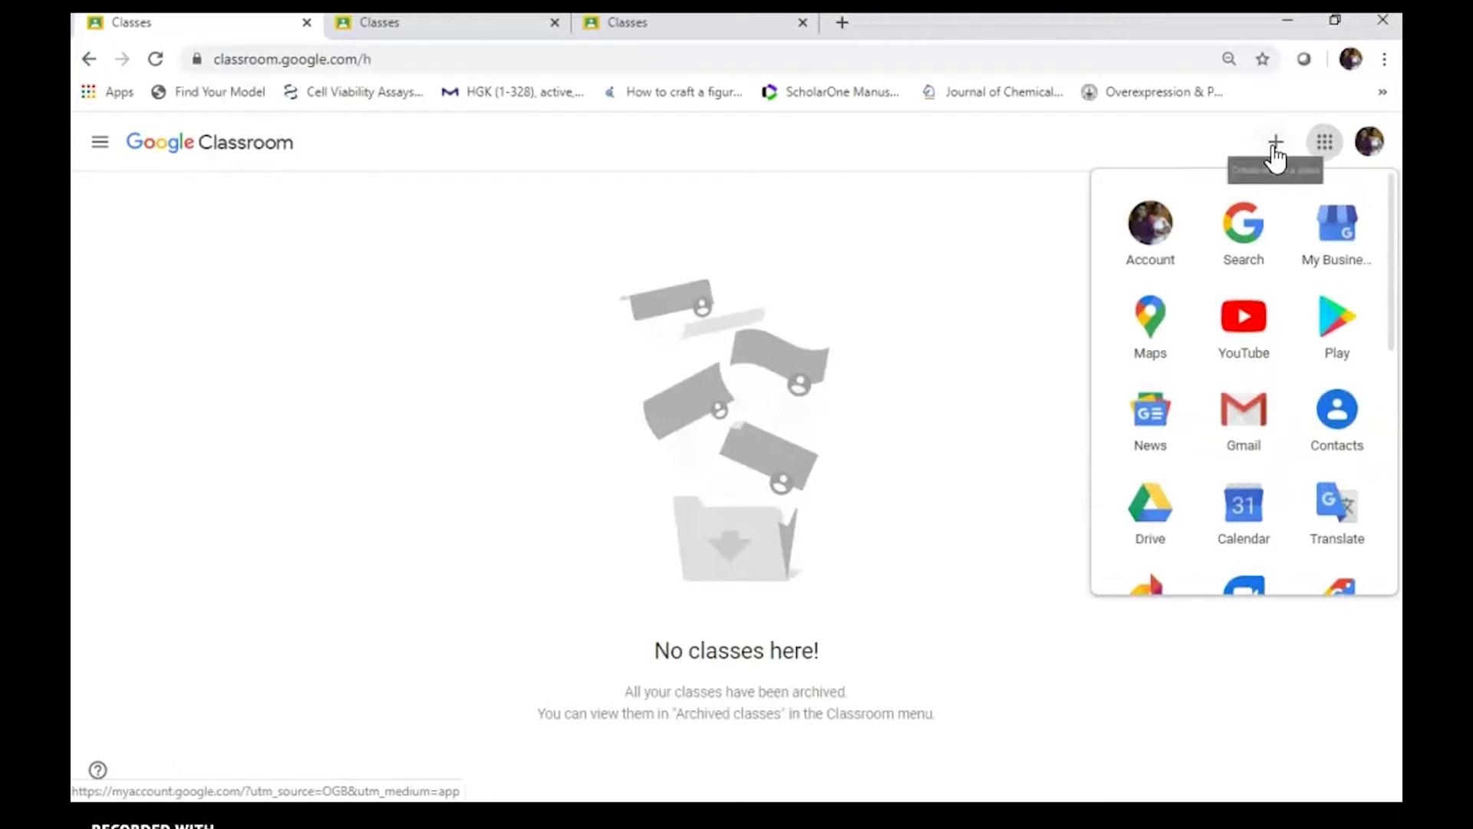
click(1013, 297)
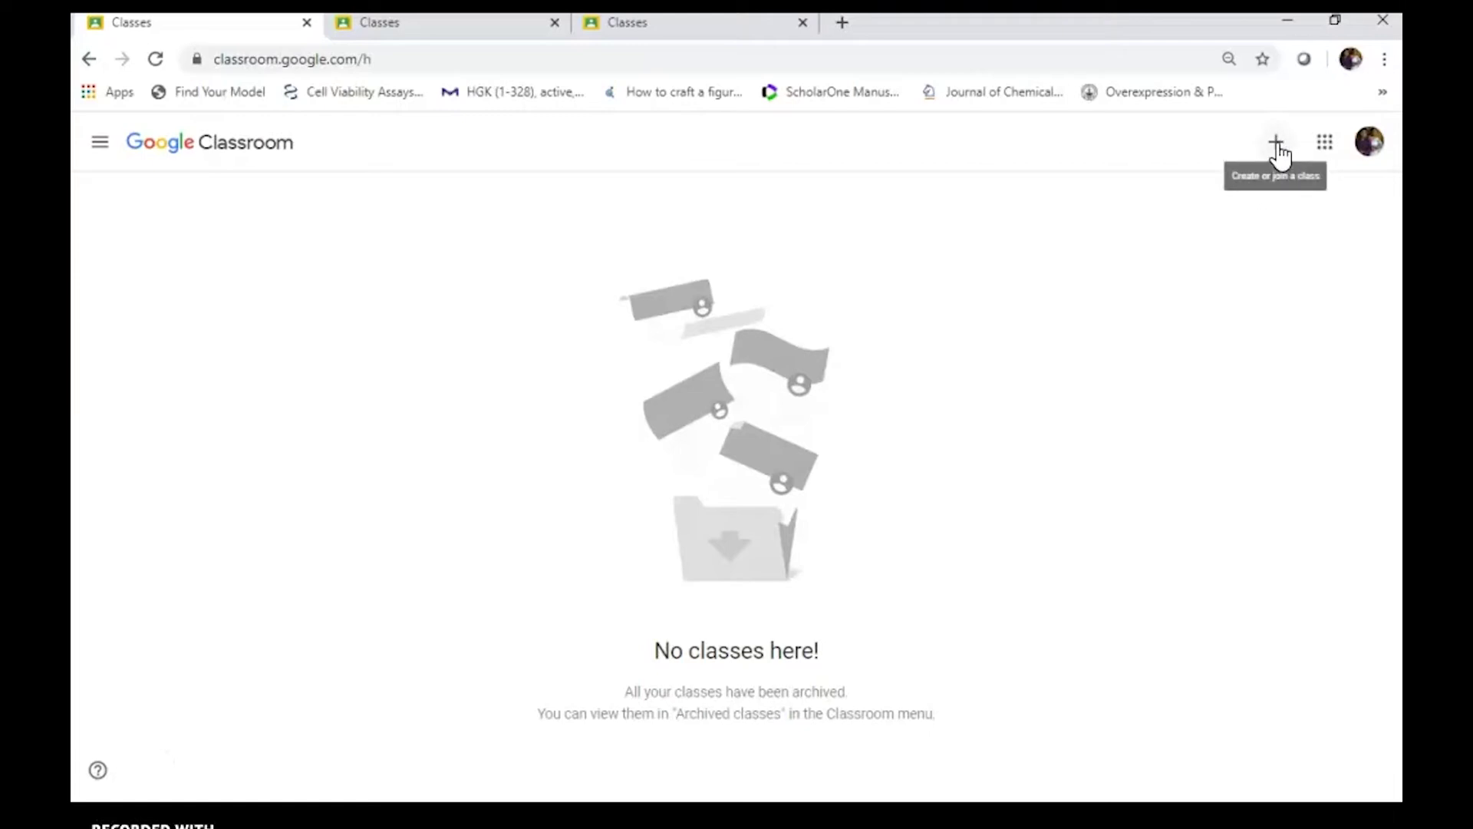
click(1276, 146)
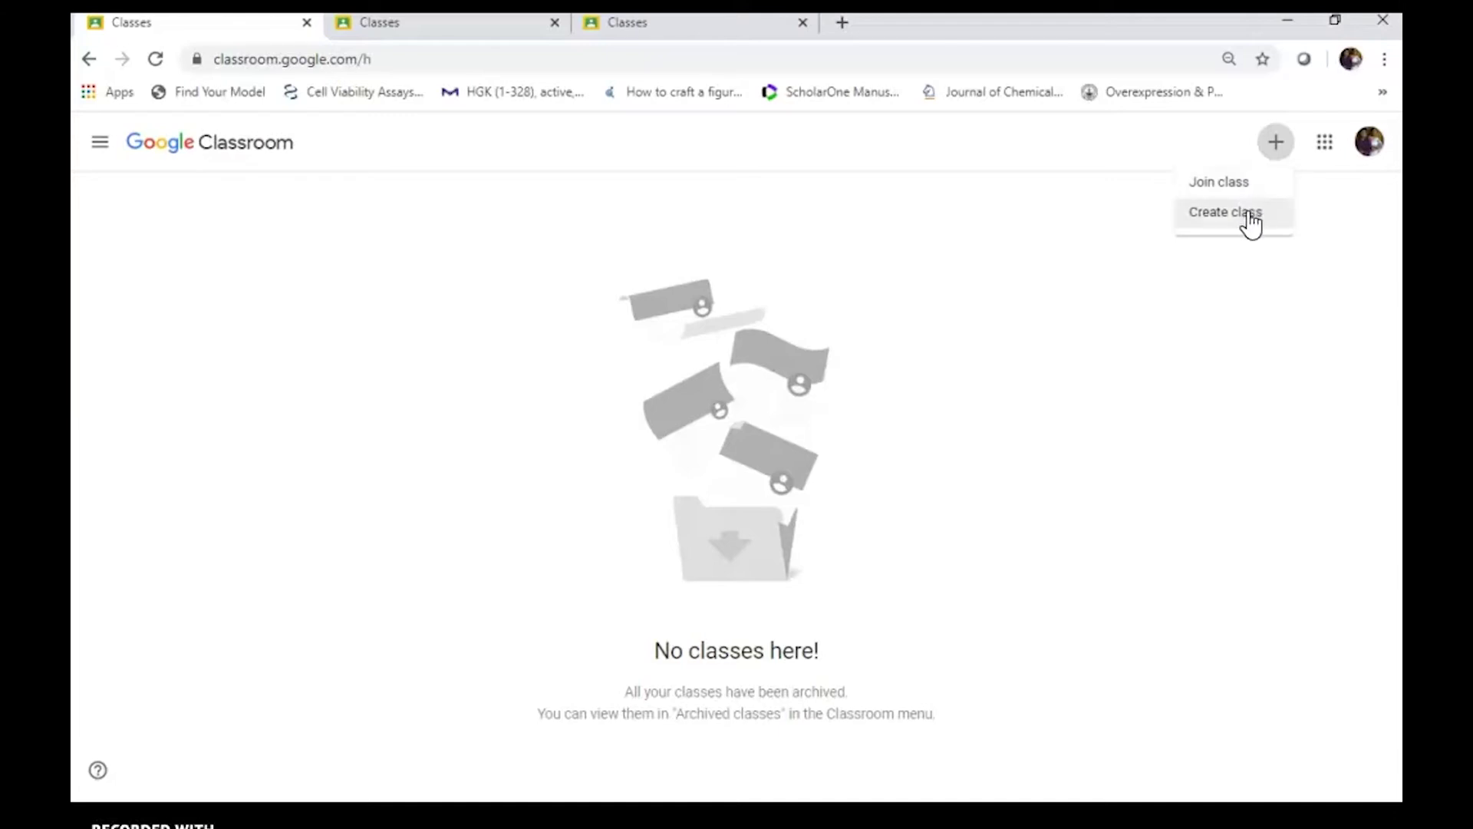
Start a new class and acknowledge the school-use notice to reach the class form
click(1251, 221)
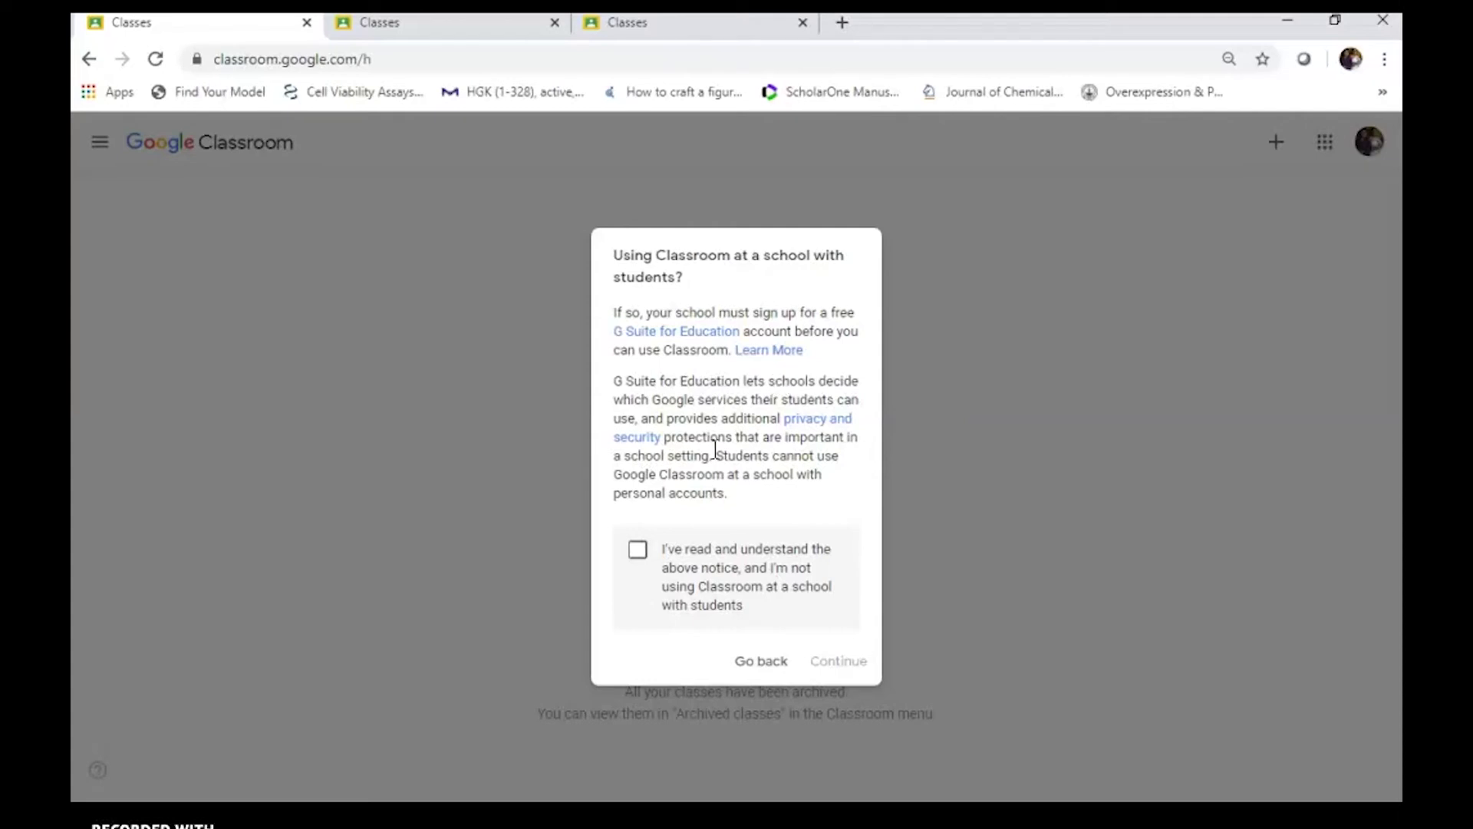
click(639, 555)
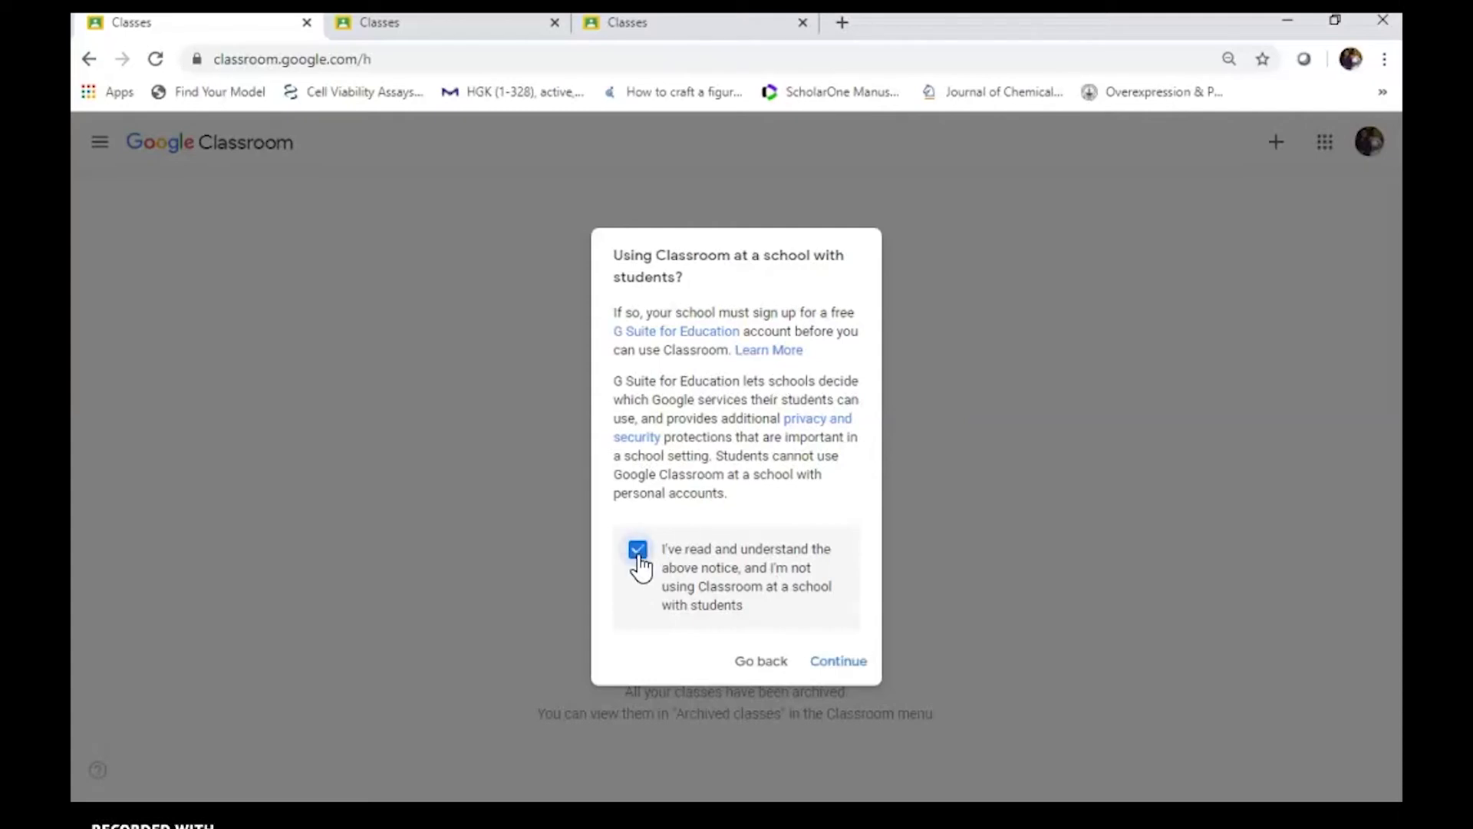
click(843, 664)
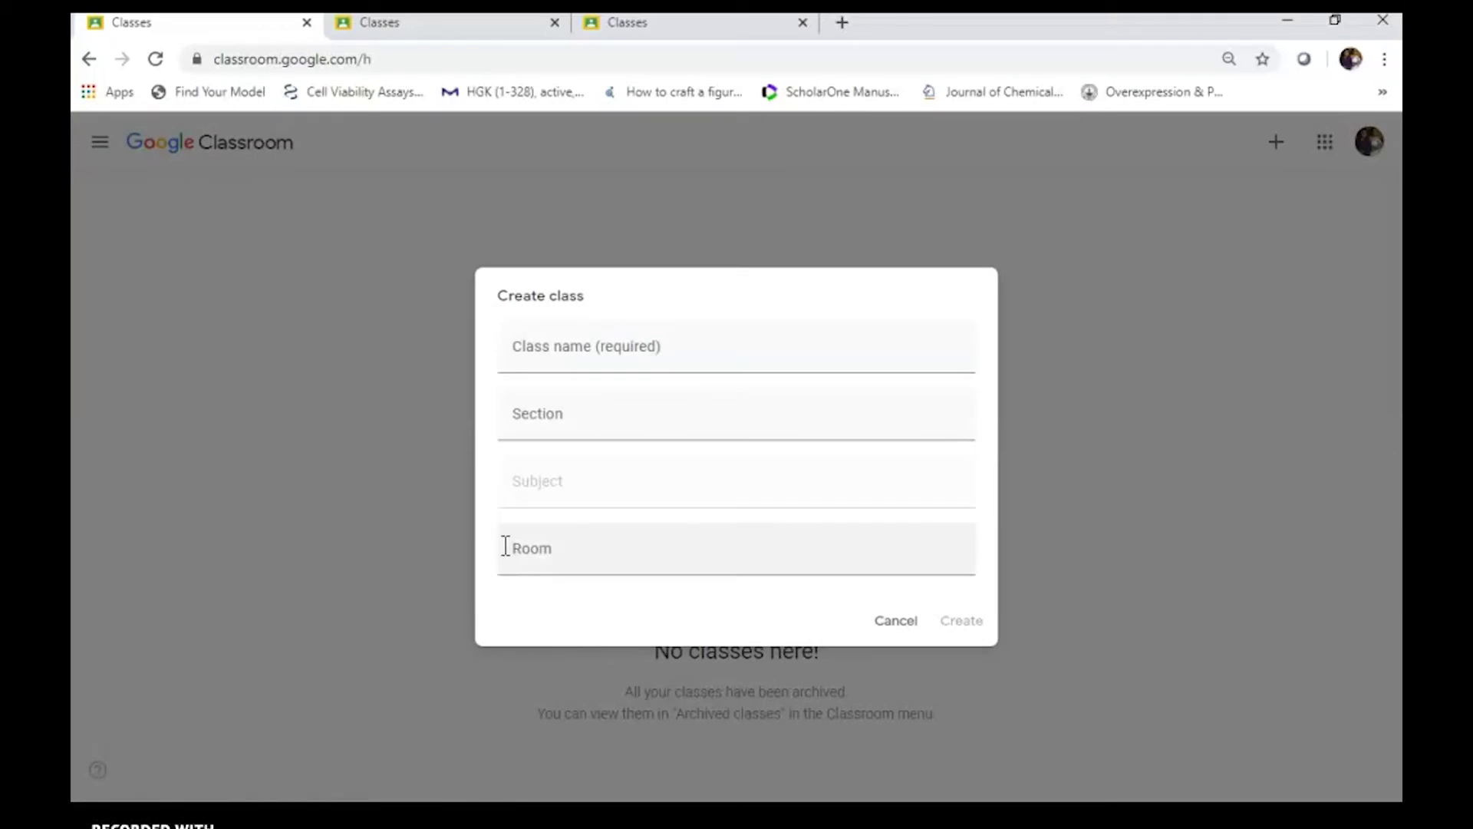
Create the class 'I Bsc' with section '1st section' and subject Chemistry
click(549, 354)
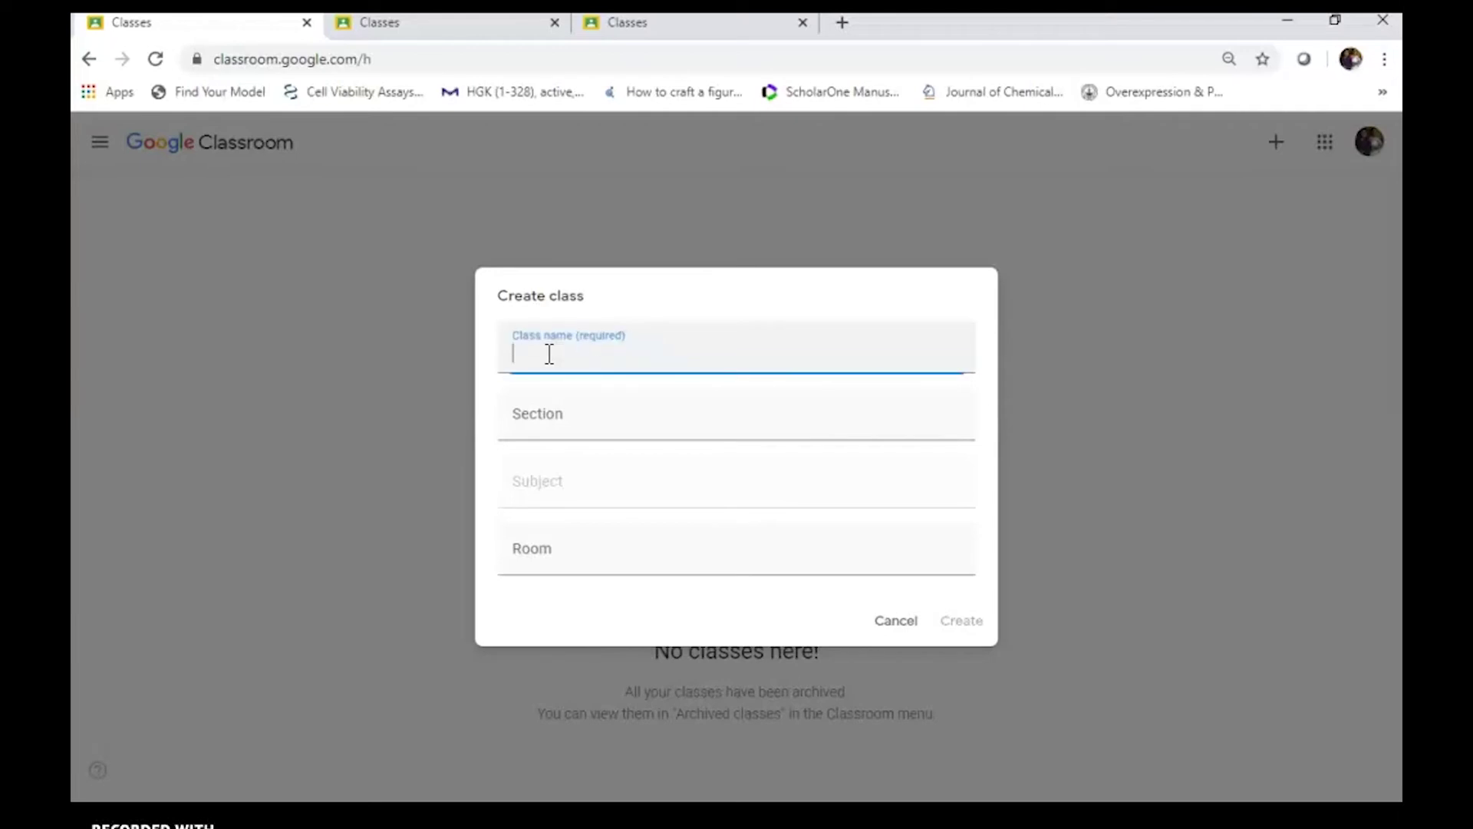
text(I Bsc)
click(554, 418)
key(shift+Tab)
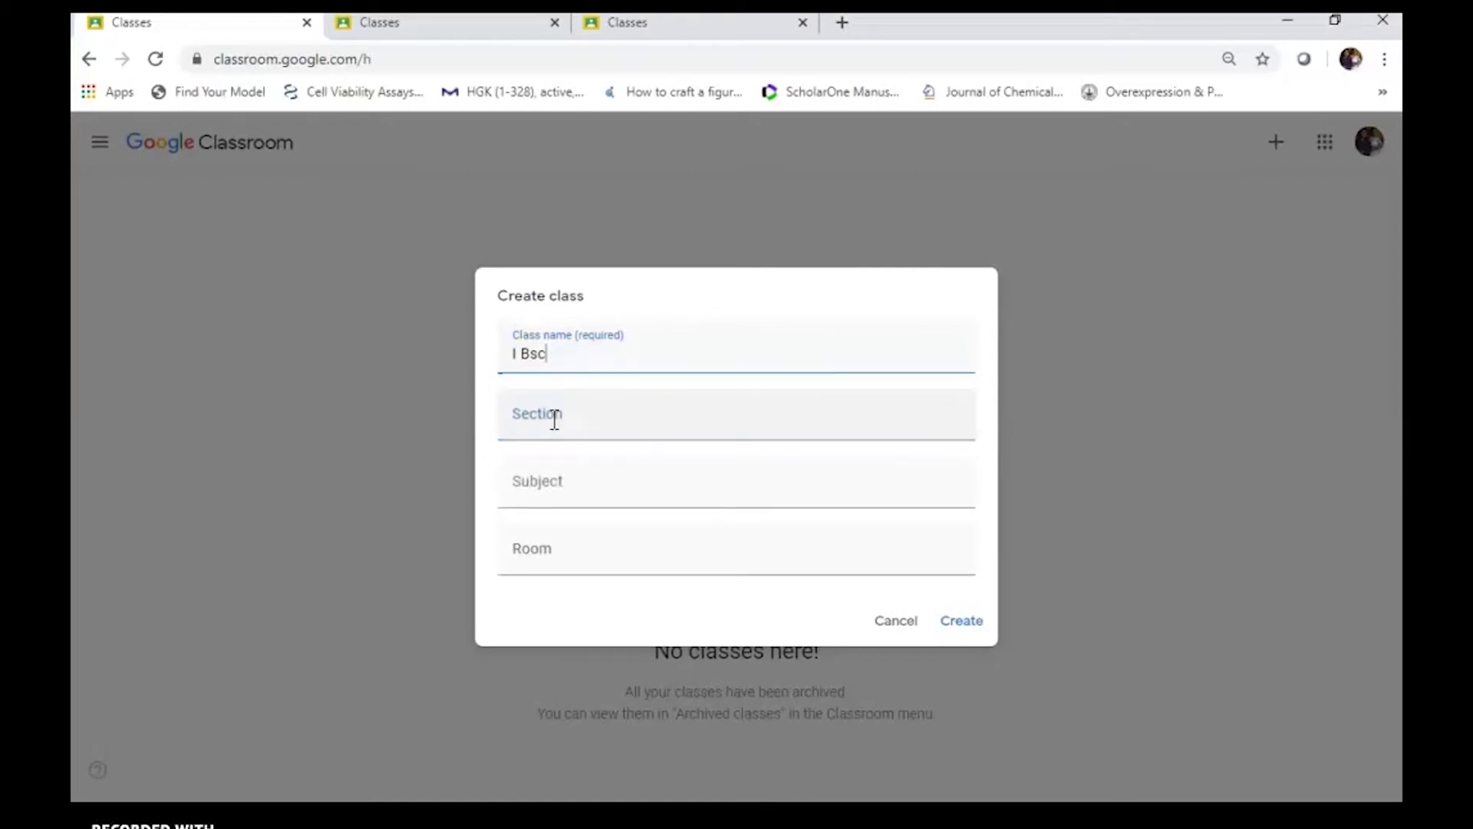
click(554, 418)
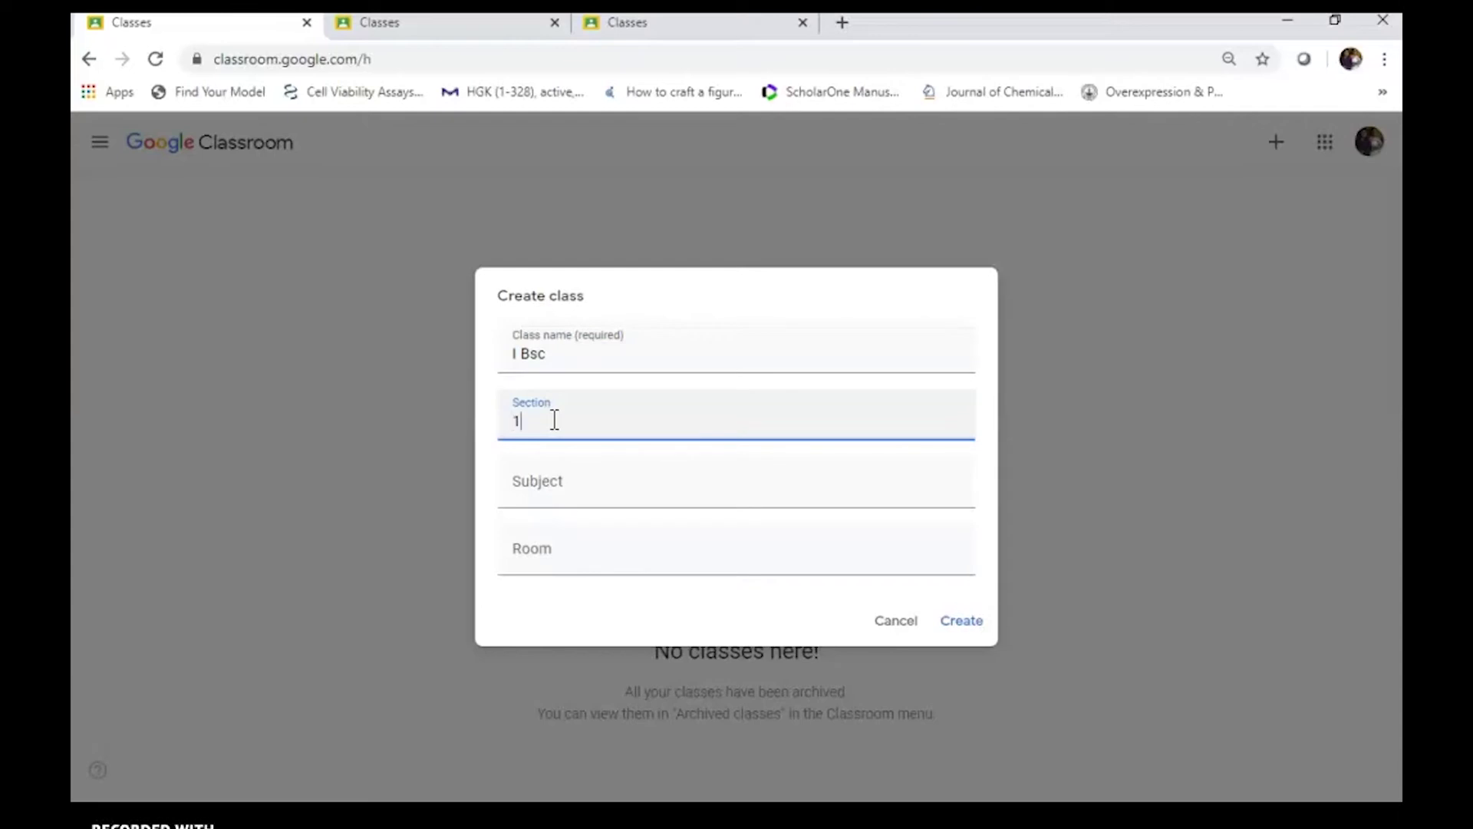
text(1st section)
click(550, 482)
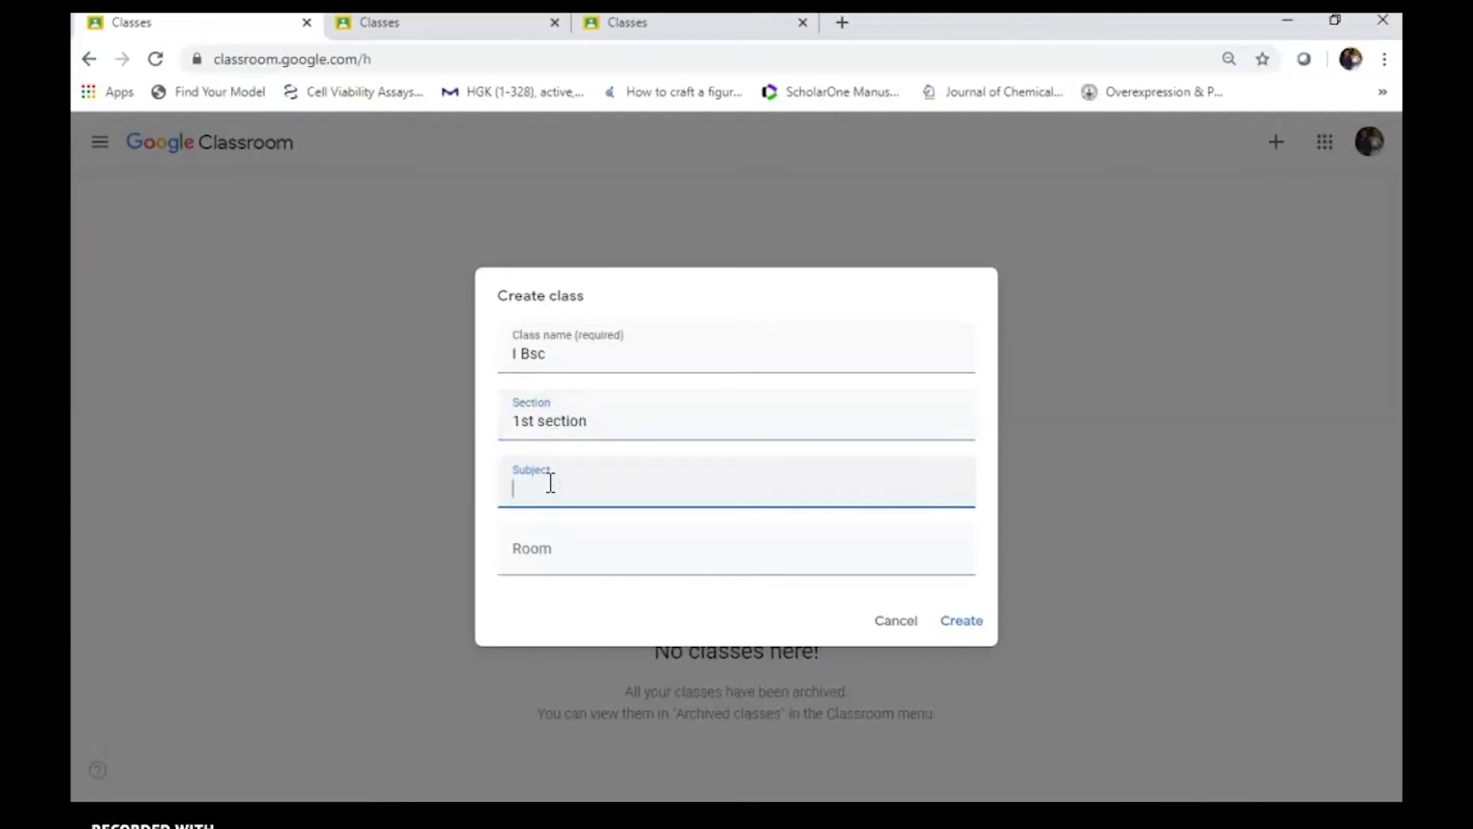
text(Chemistry)
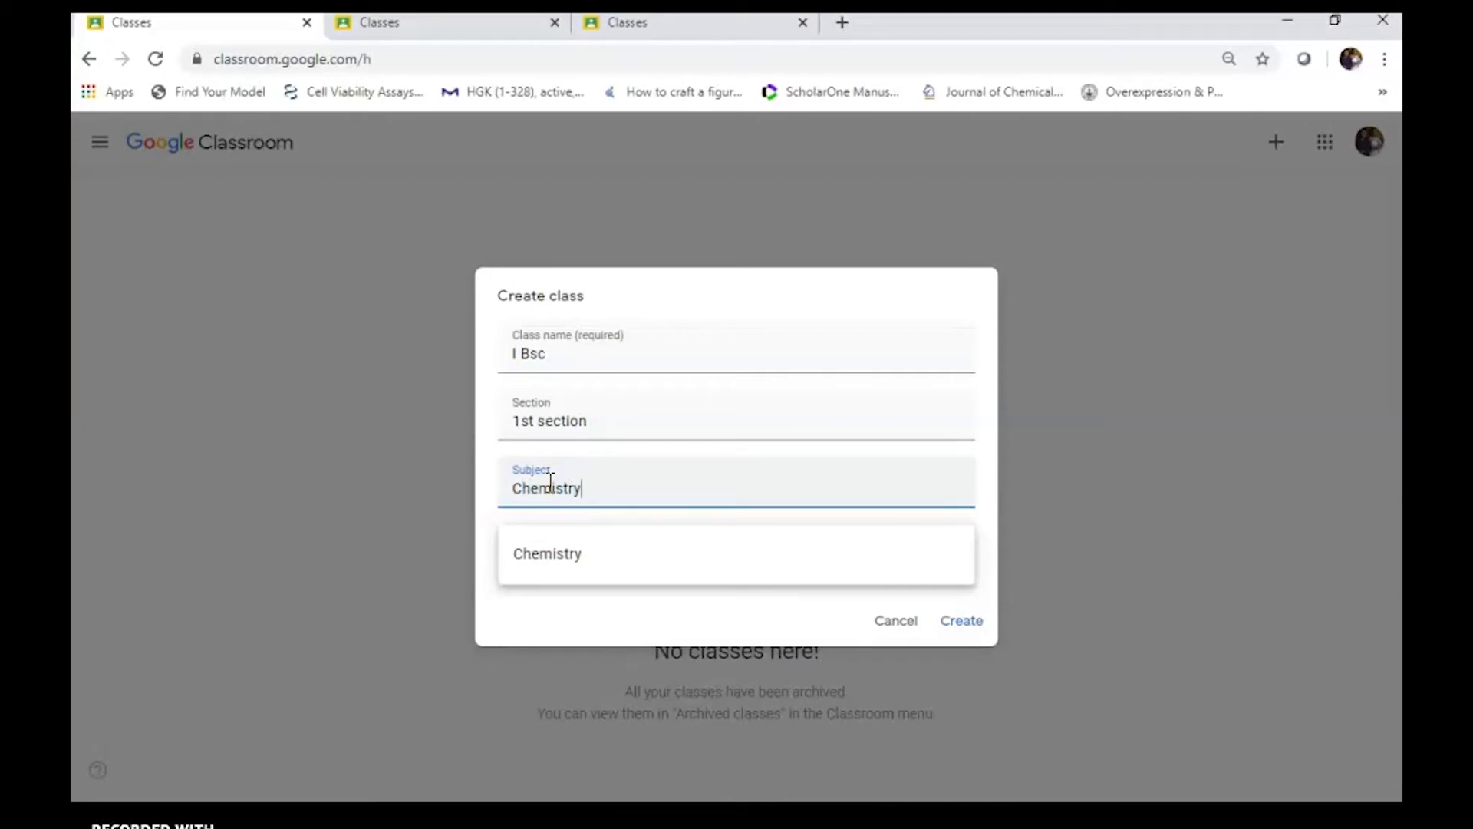
click(606, 557)
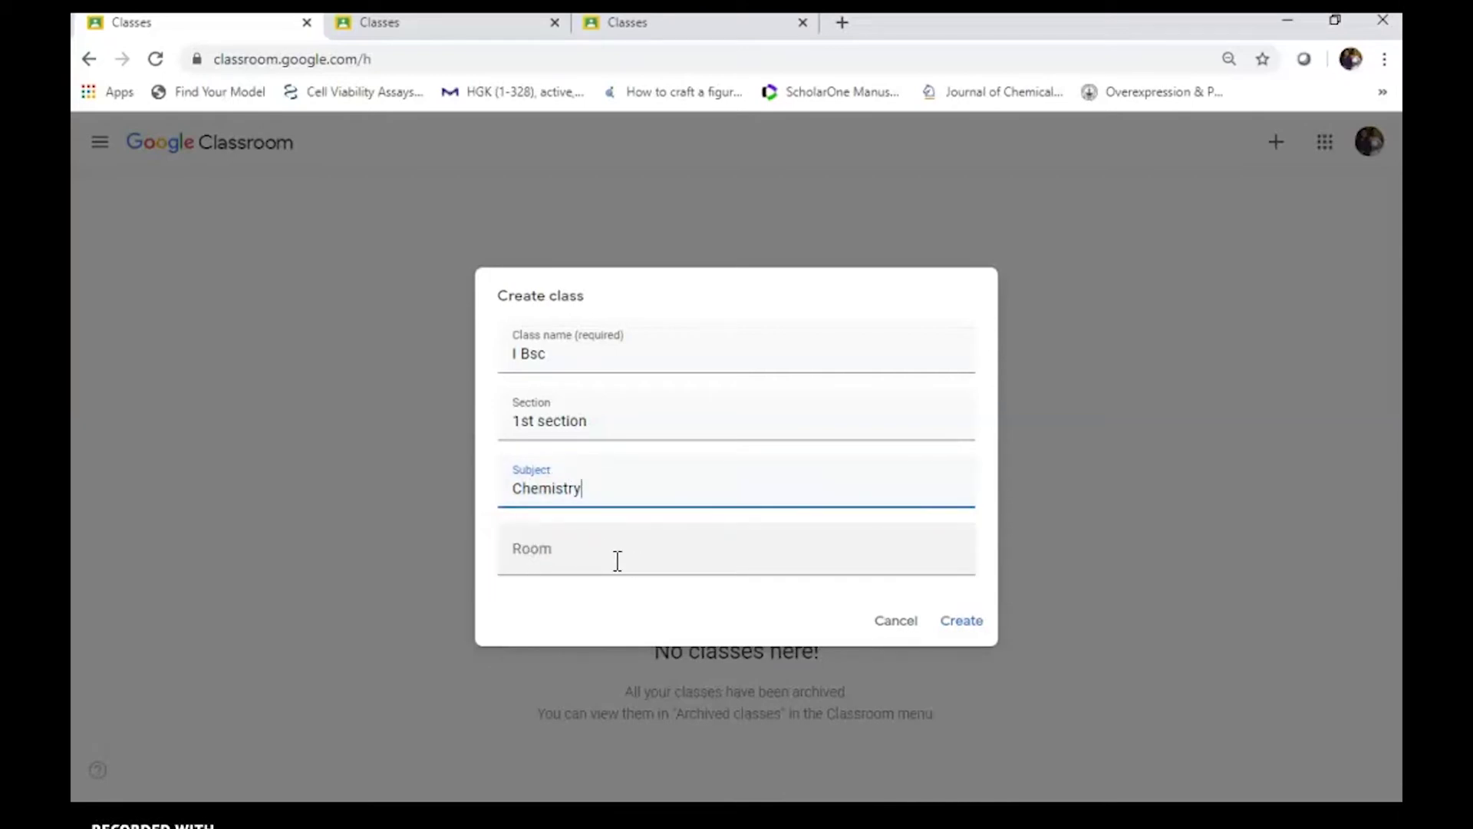
click(589, 557)
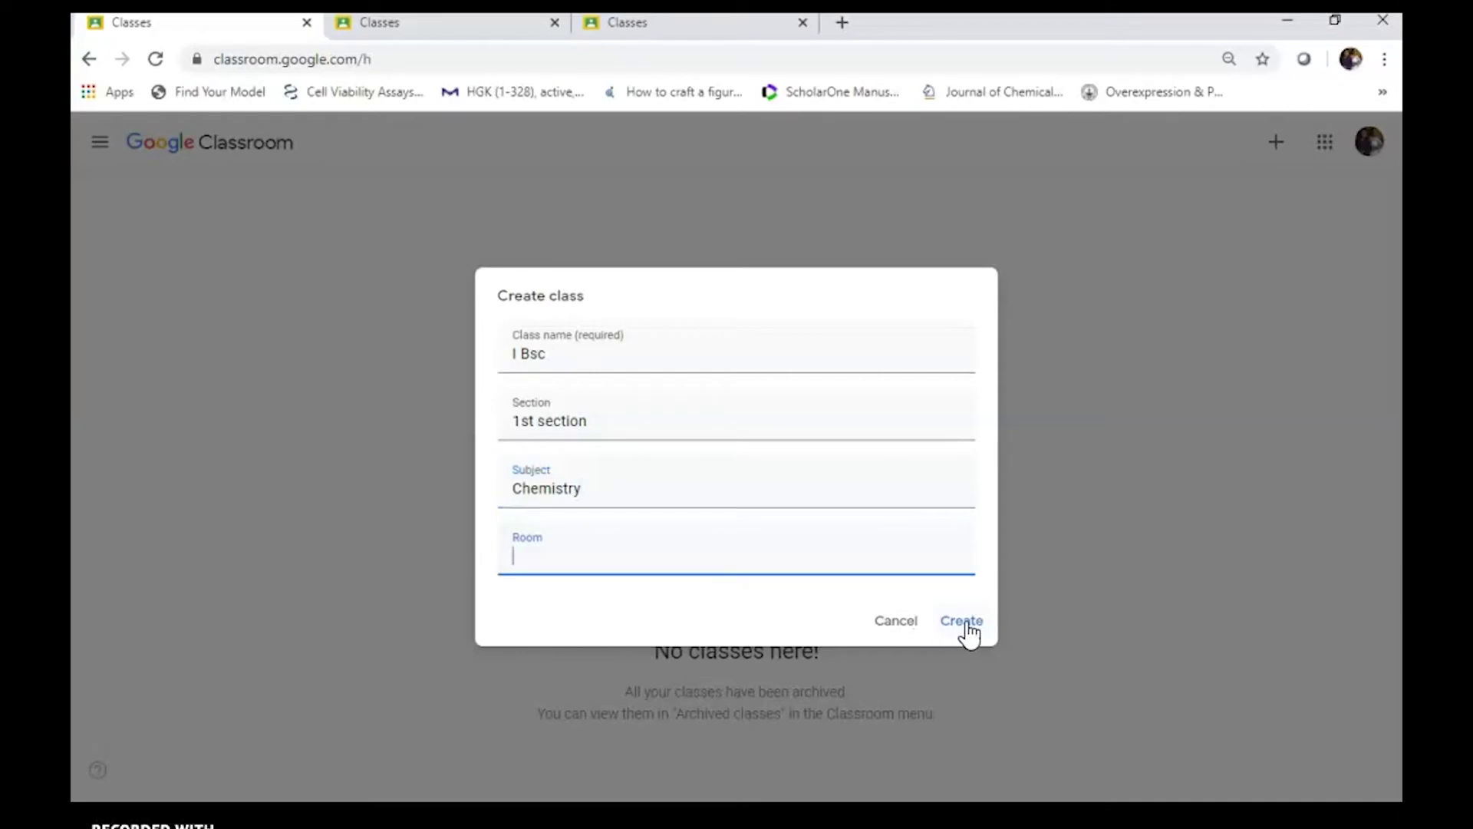
click(963, 621)
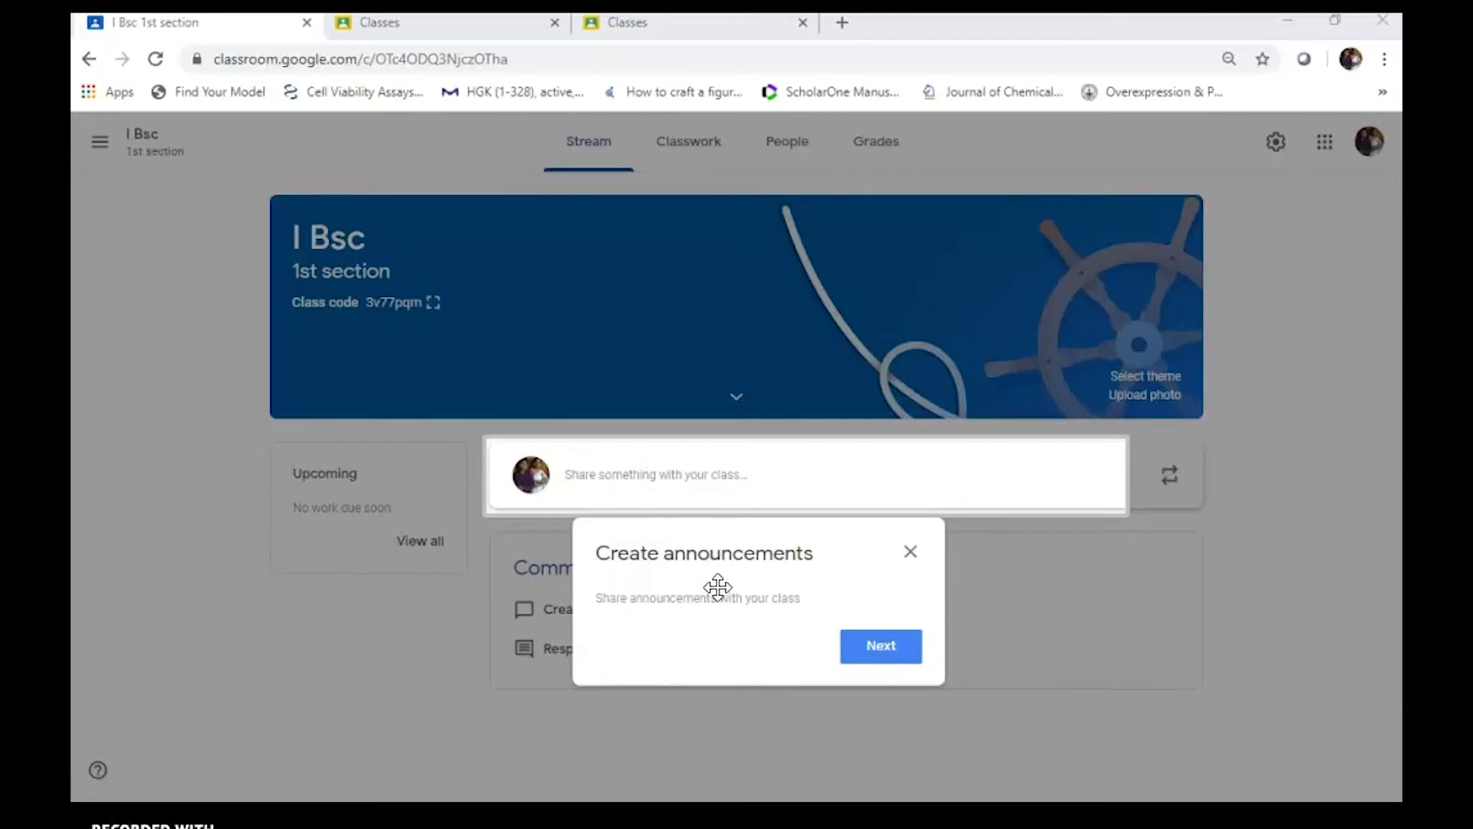
Dismiss the Create announcements and Reuse announcements tips on the I Bsc stream
click(884, 651)
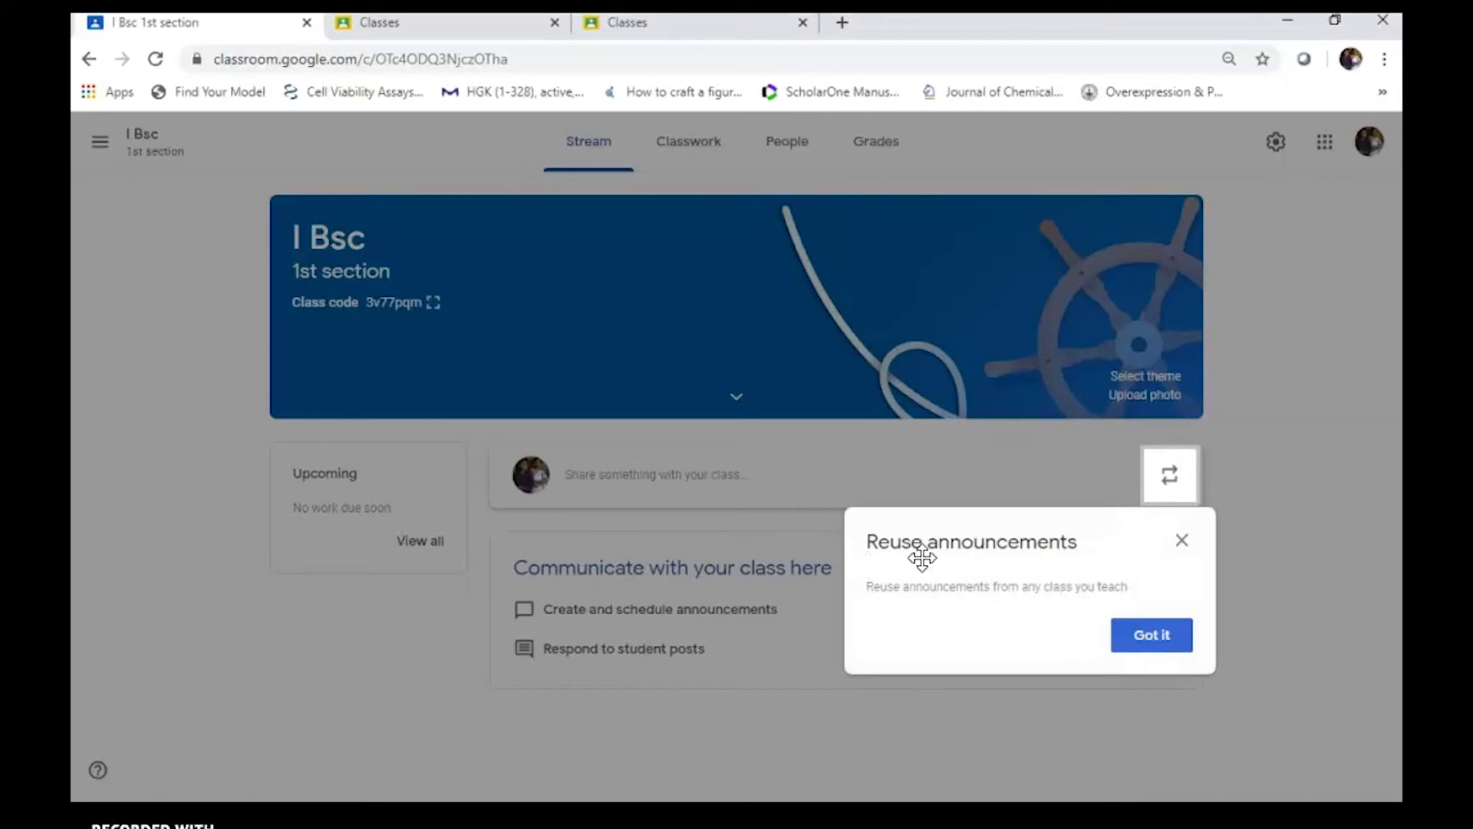
click(1142, 641)
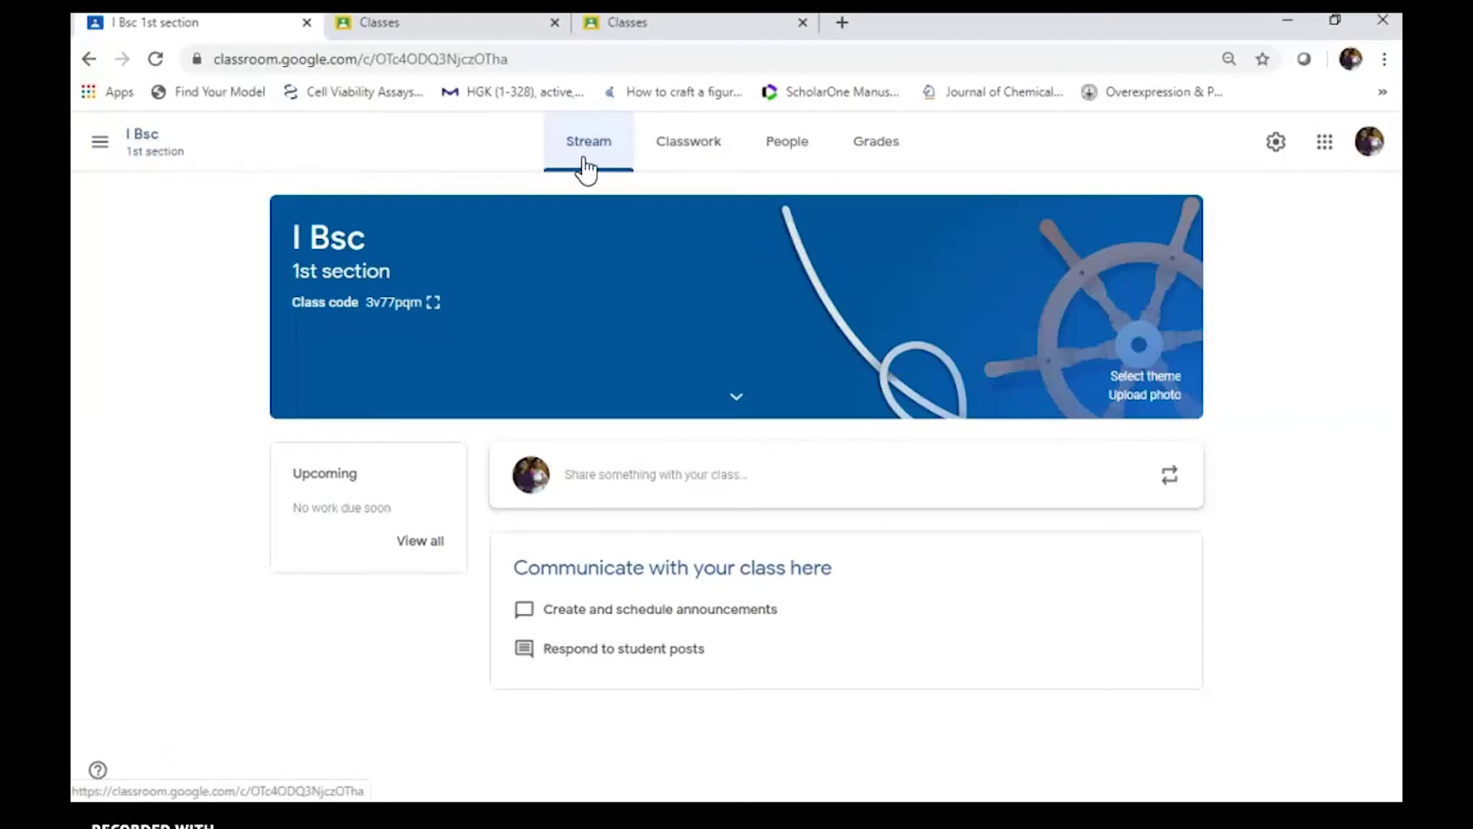
click(689, 153)
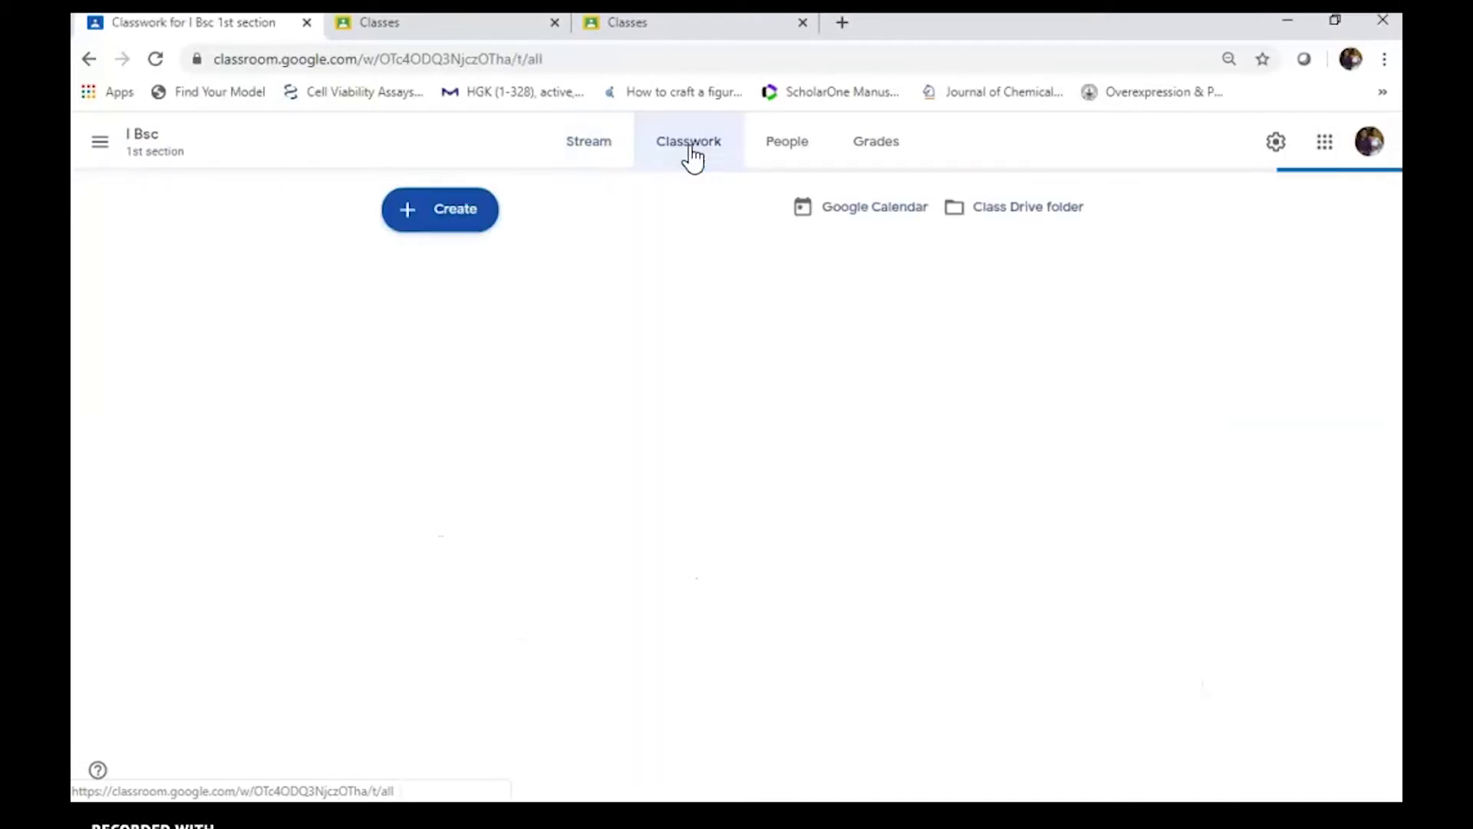
click(798, 156)
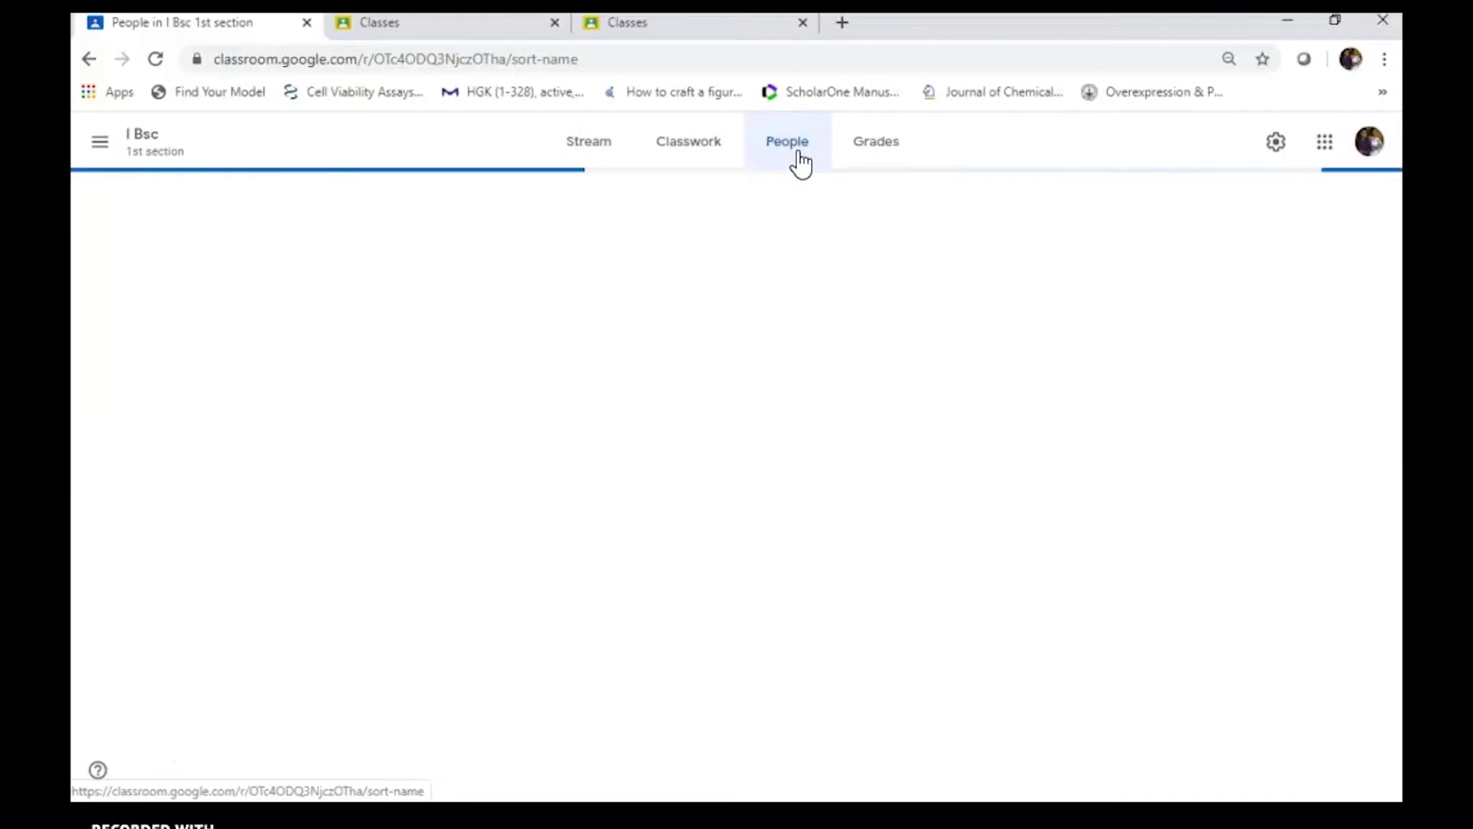
click(603, 154)
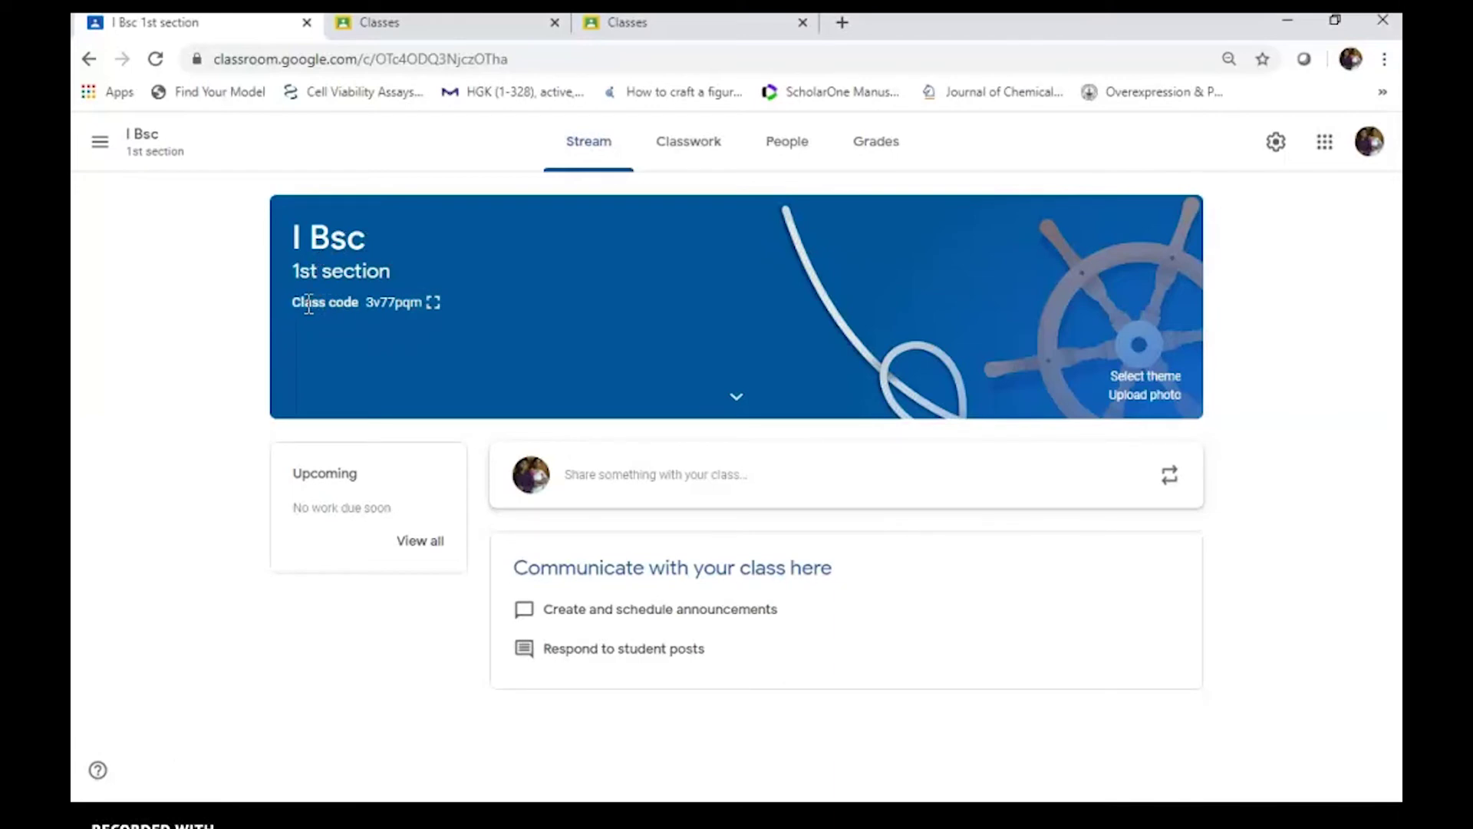
Display the I Bsc class code enlarged and select it, then open the People list
mouse_move(364, 302)
mouse_down()
mouse_move(424, 304)
mouse_move(344, 305)
mouse_up()
click(420, 307)
click(433, 304)
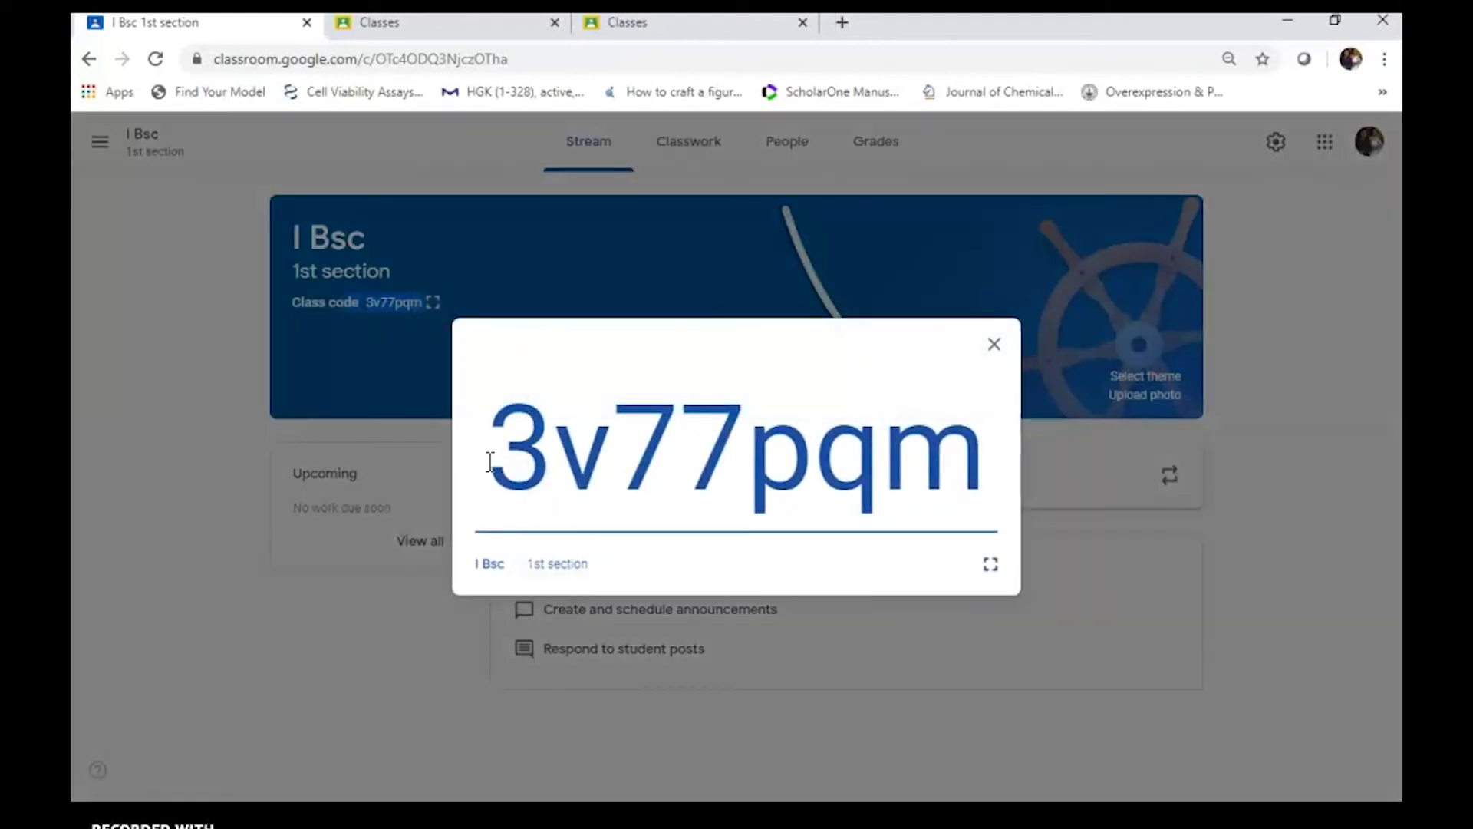
drag(985, 476, 499, 481)
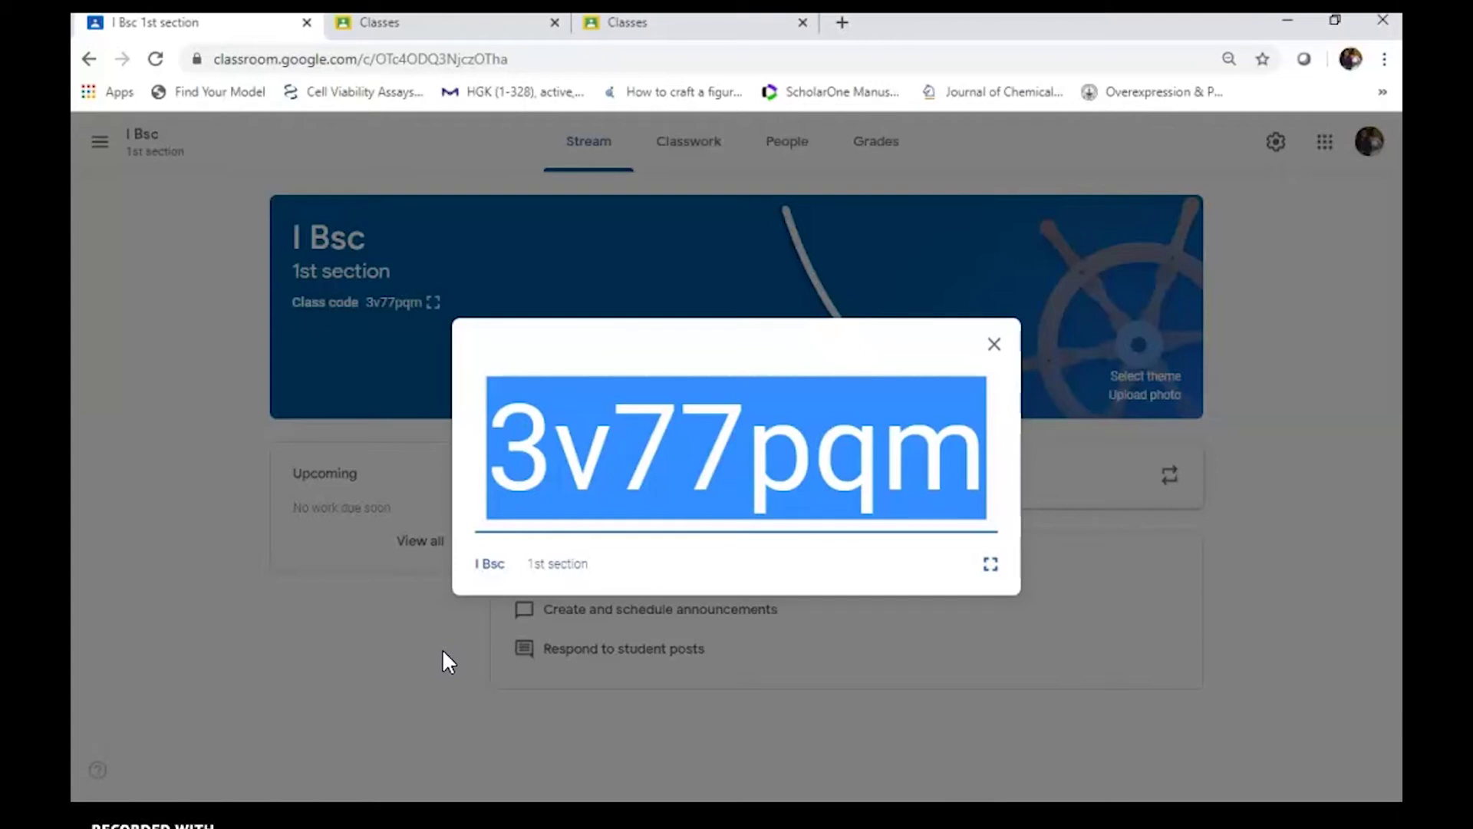
click(444, 652)
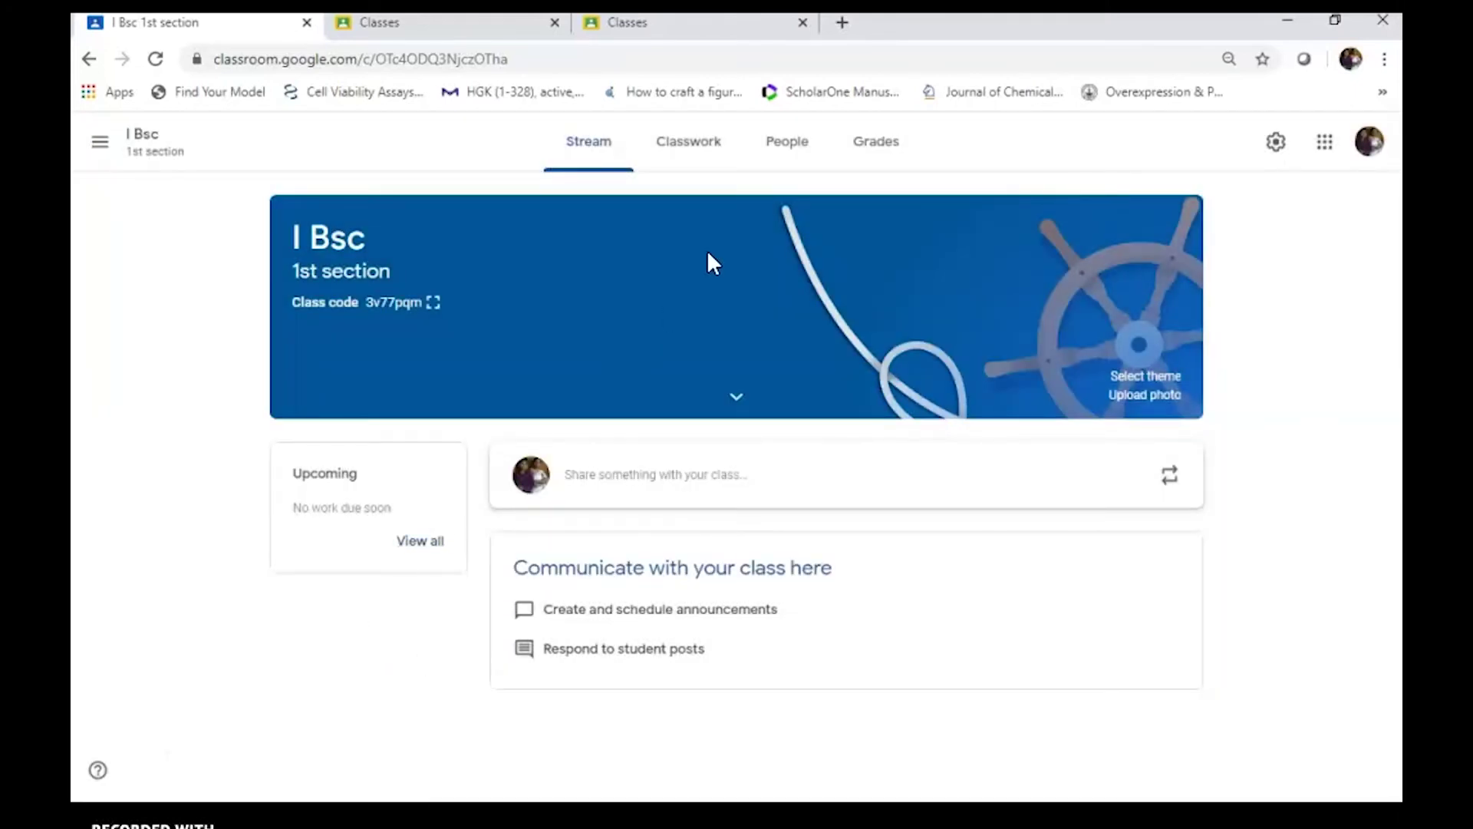
click(785, 151)
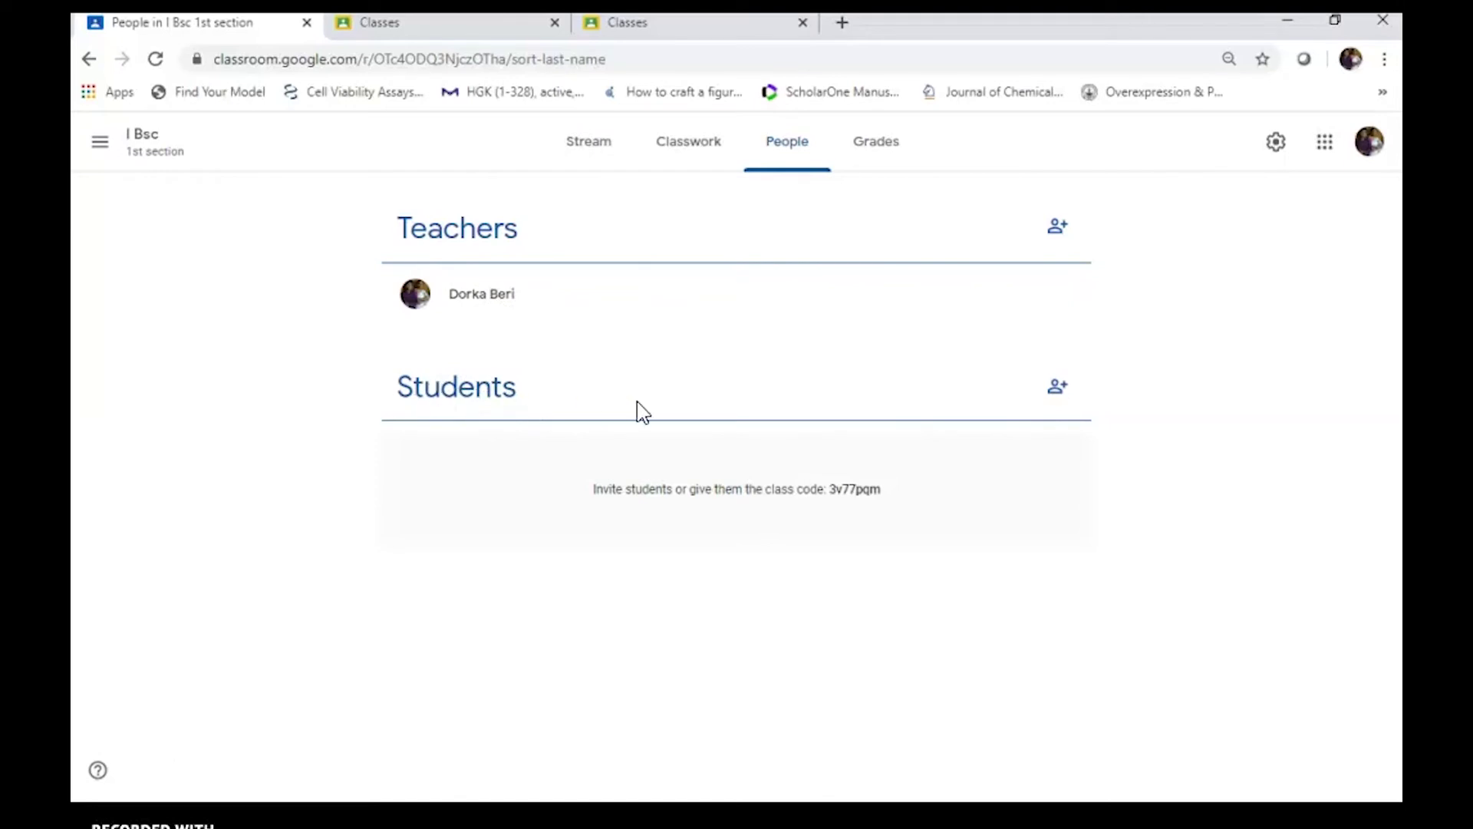
Open the Invite students dialog next to the Students heading
click(1060, 389)
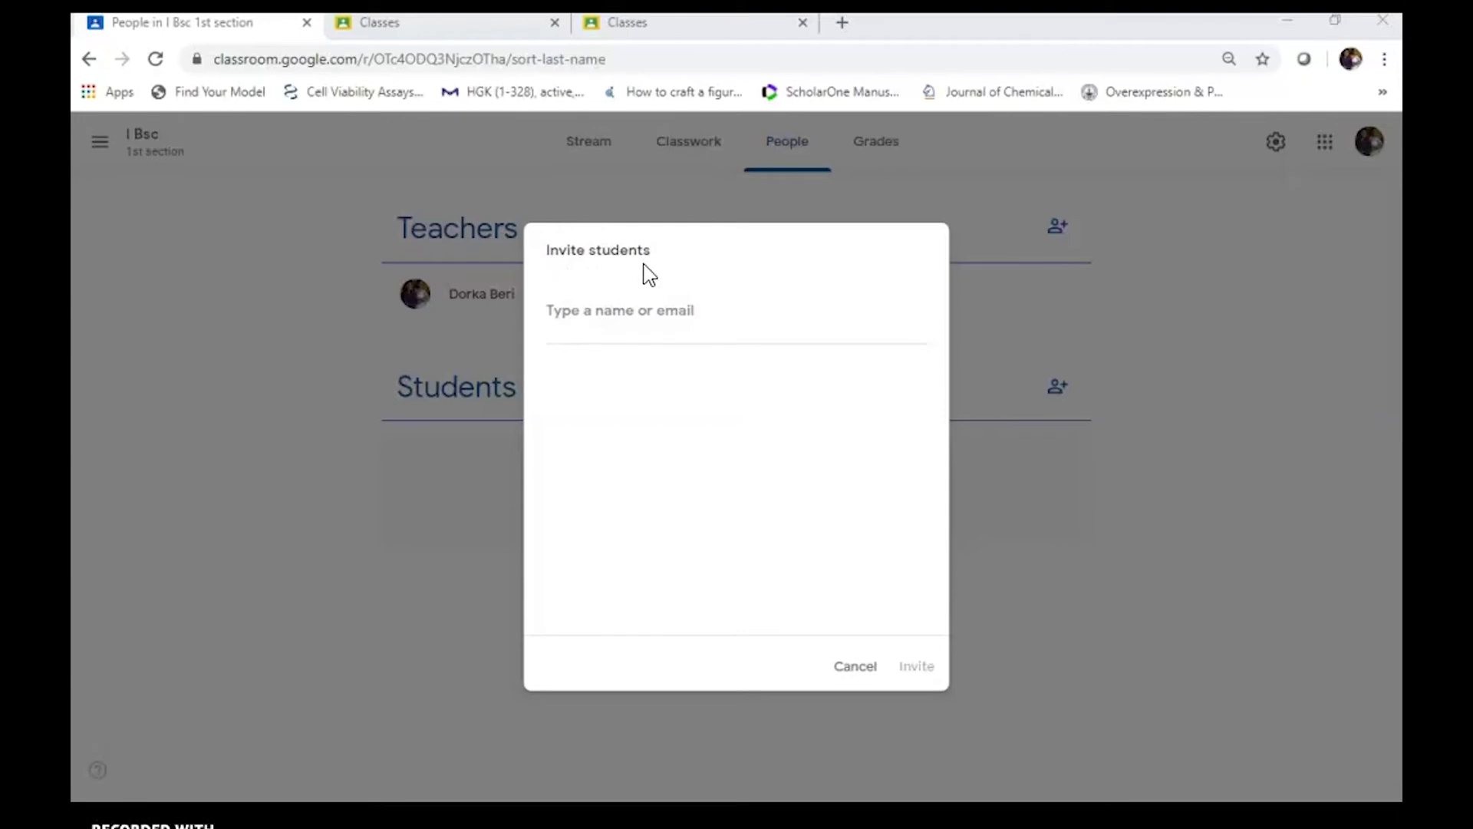
Invite one student to I Bsc by entering their e-mail address and sending the invitation
click(558, 312)
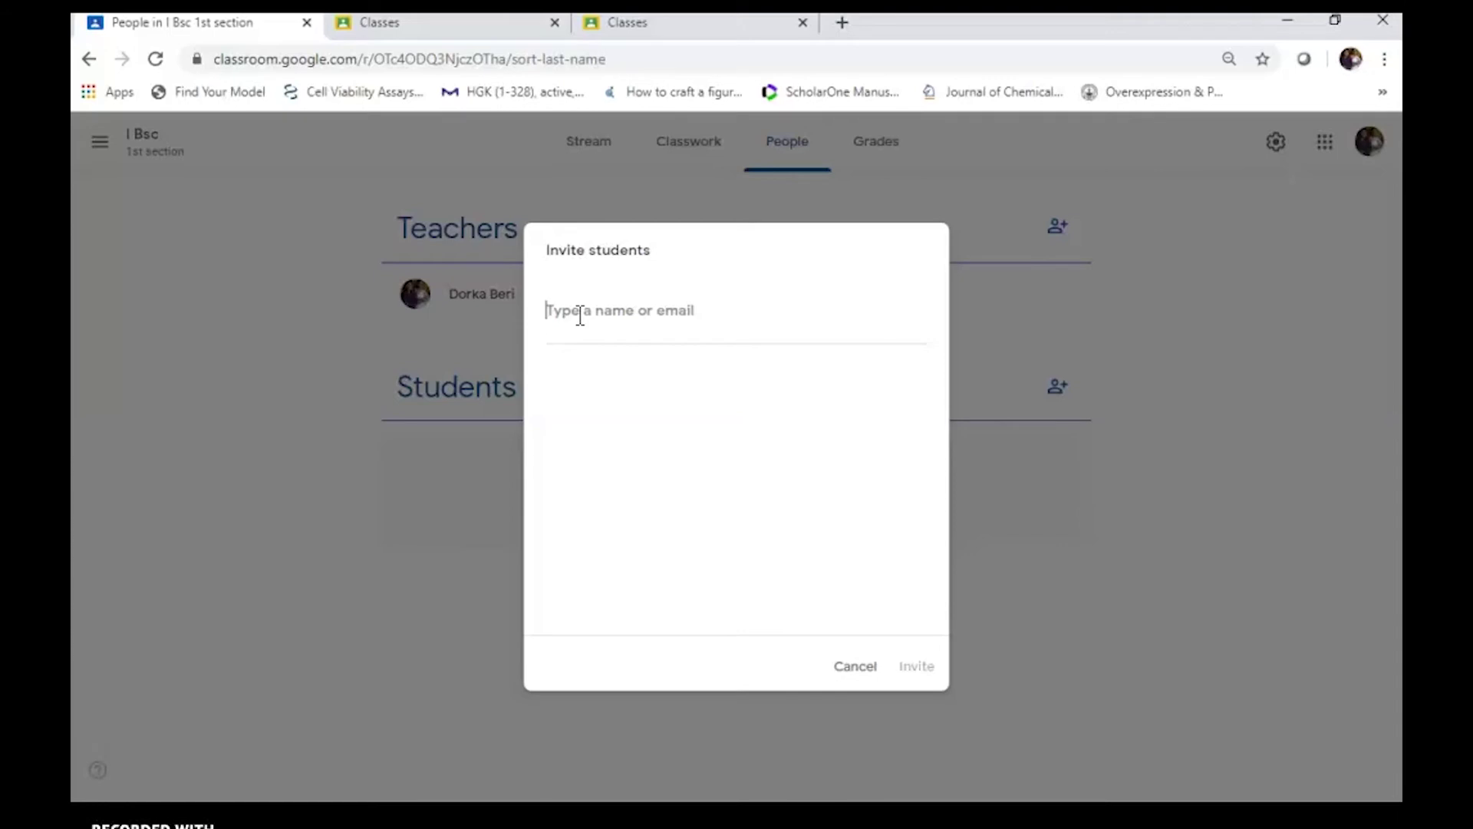
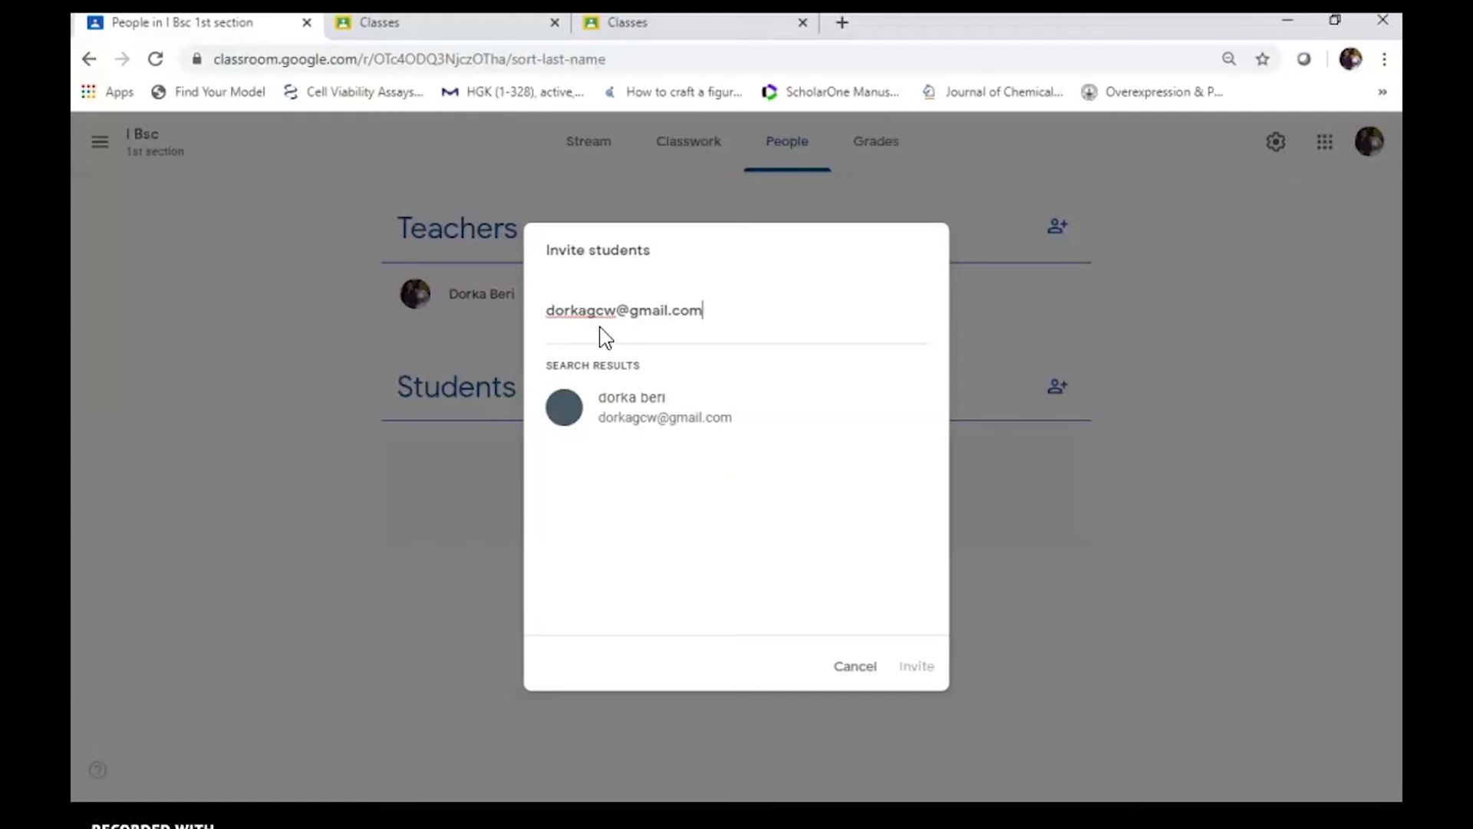
key(Return)
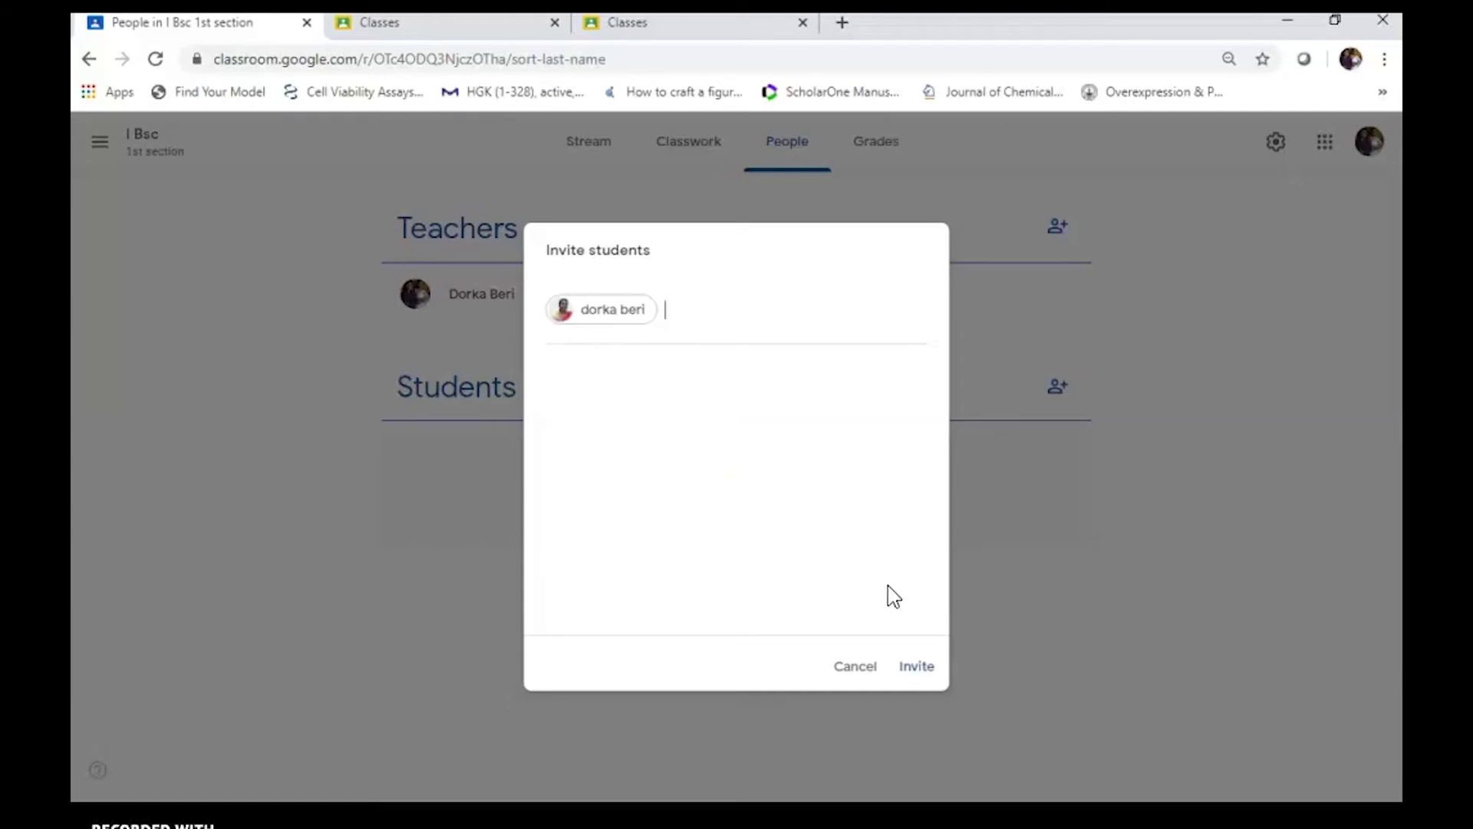
click(917, 668)
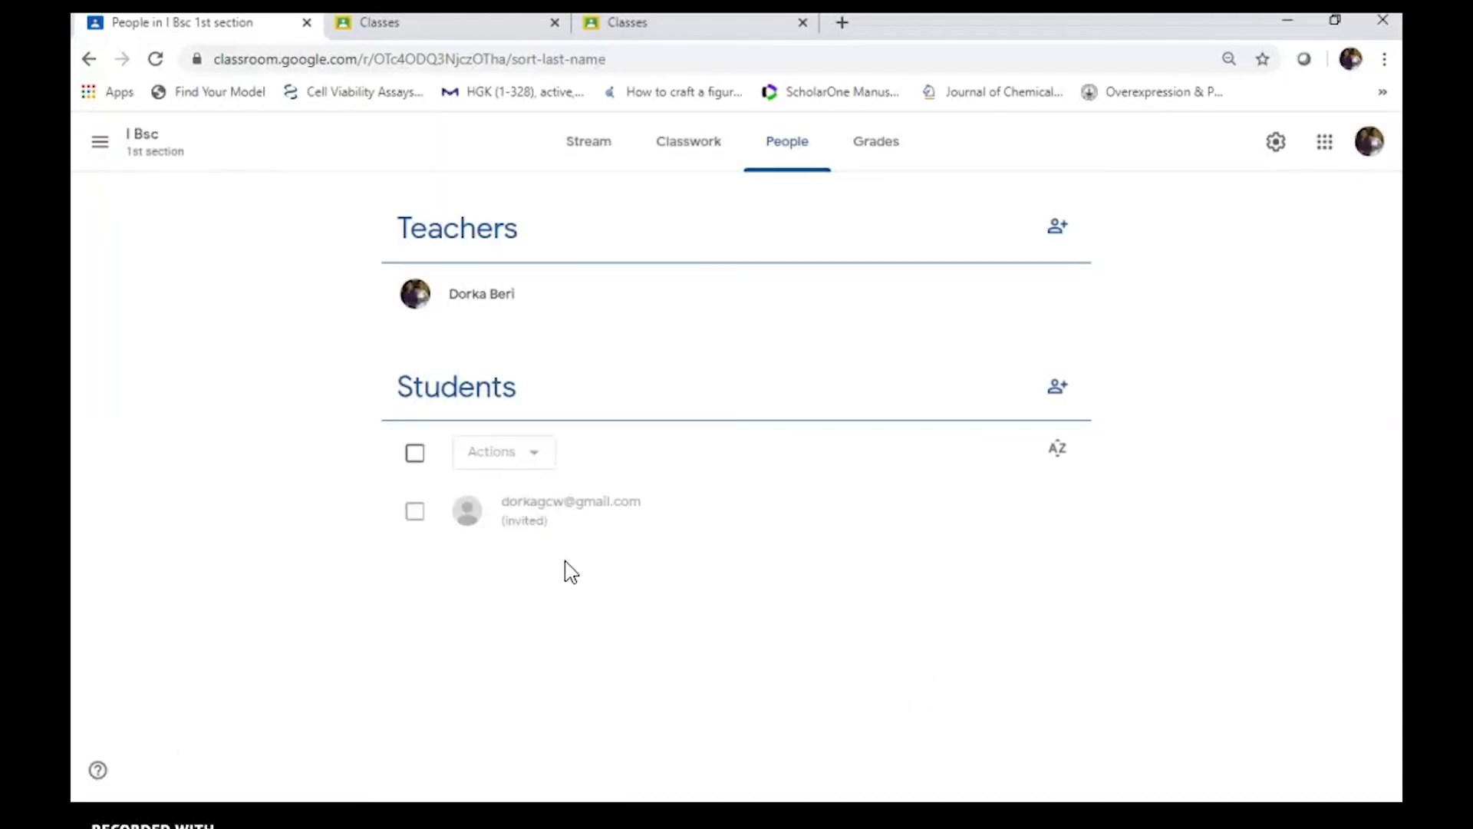
Invite a second student's e-mail address, re-add the first student's, and send both invitations
click(1057, 391)
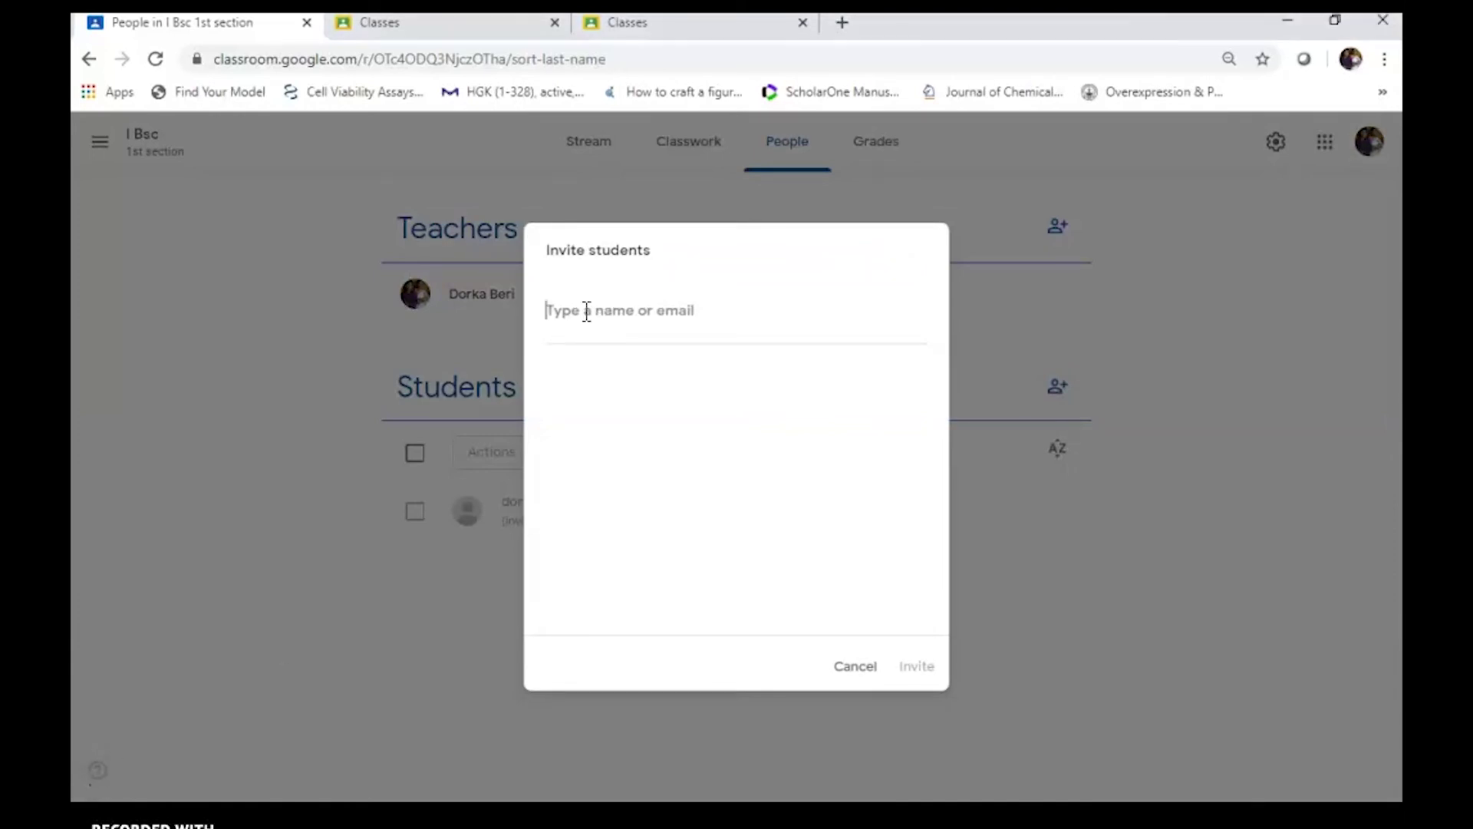
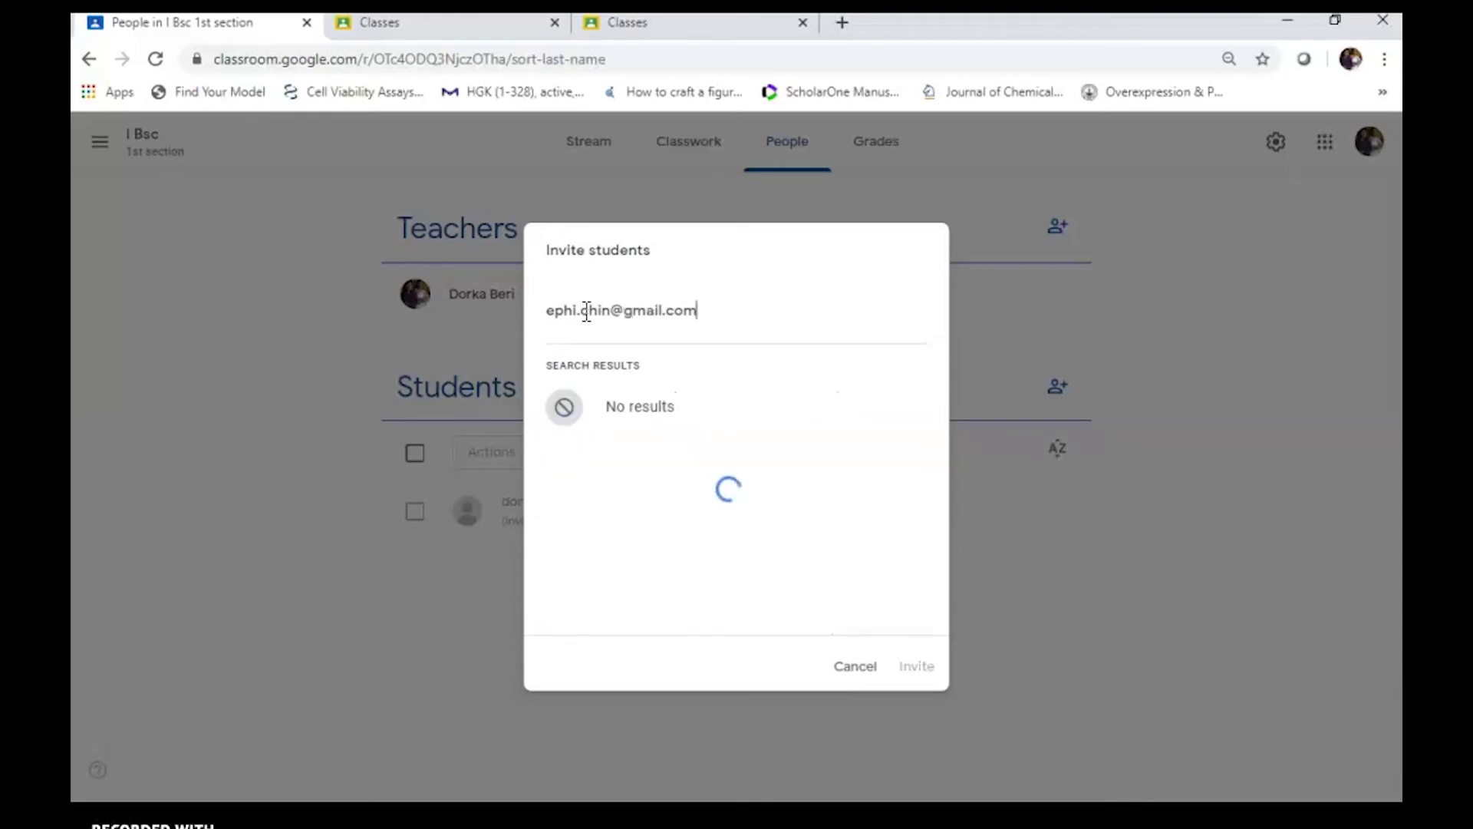
key(Return)
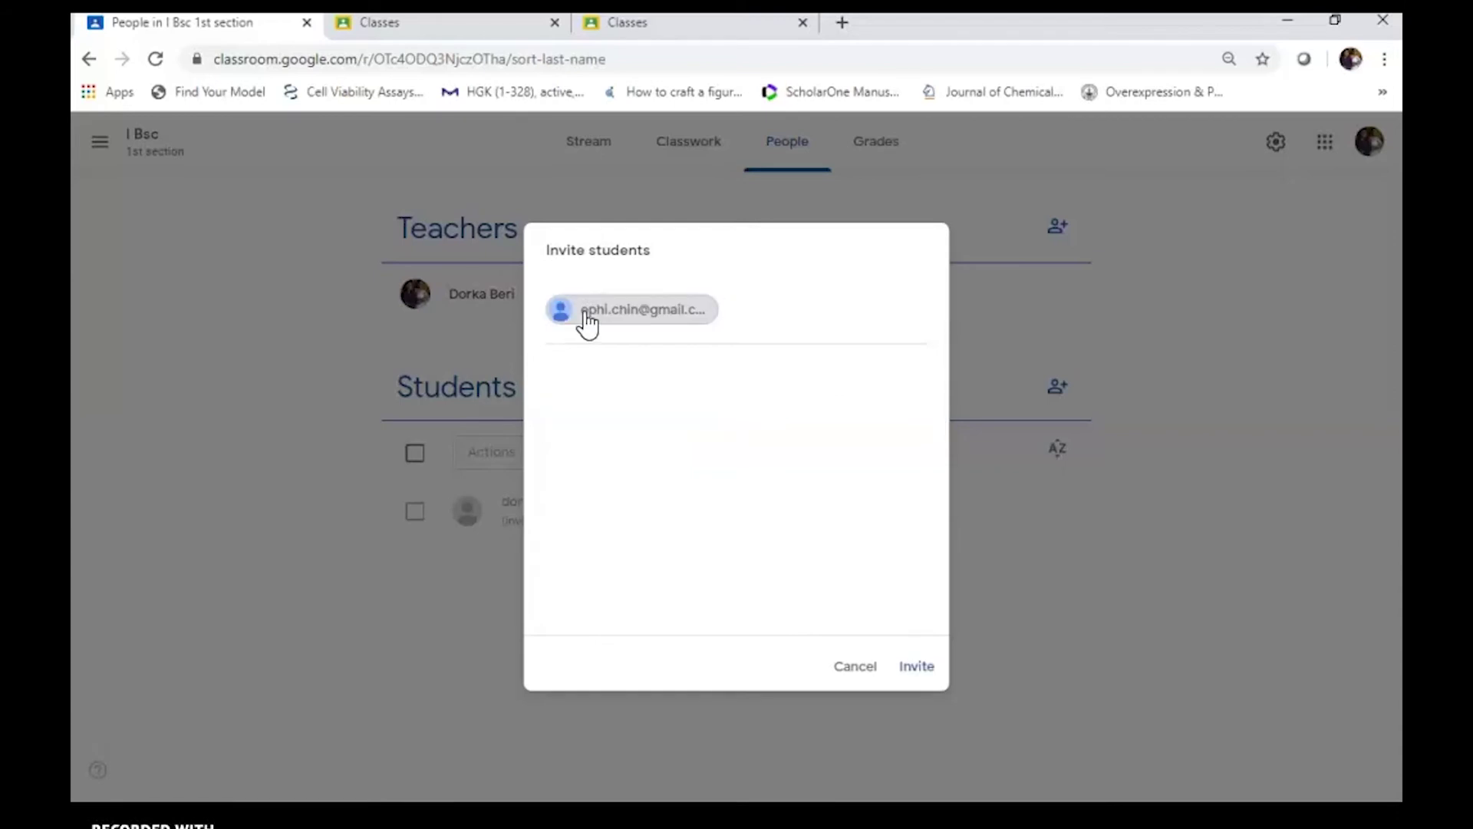
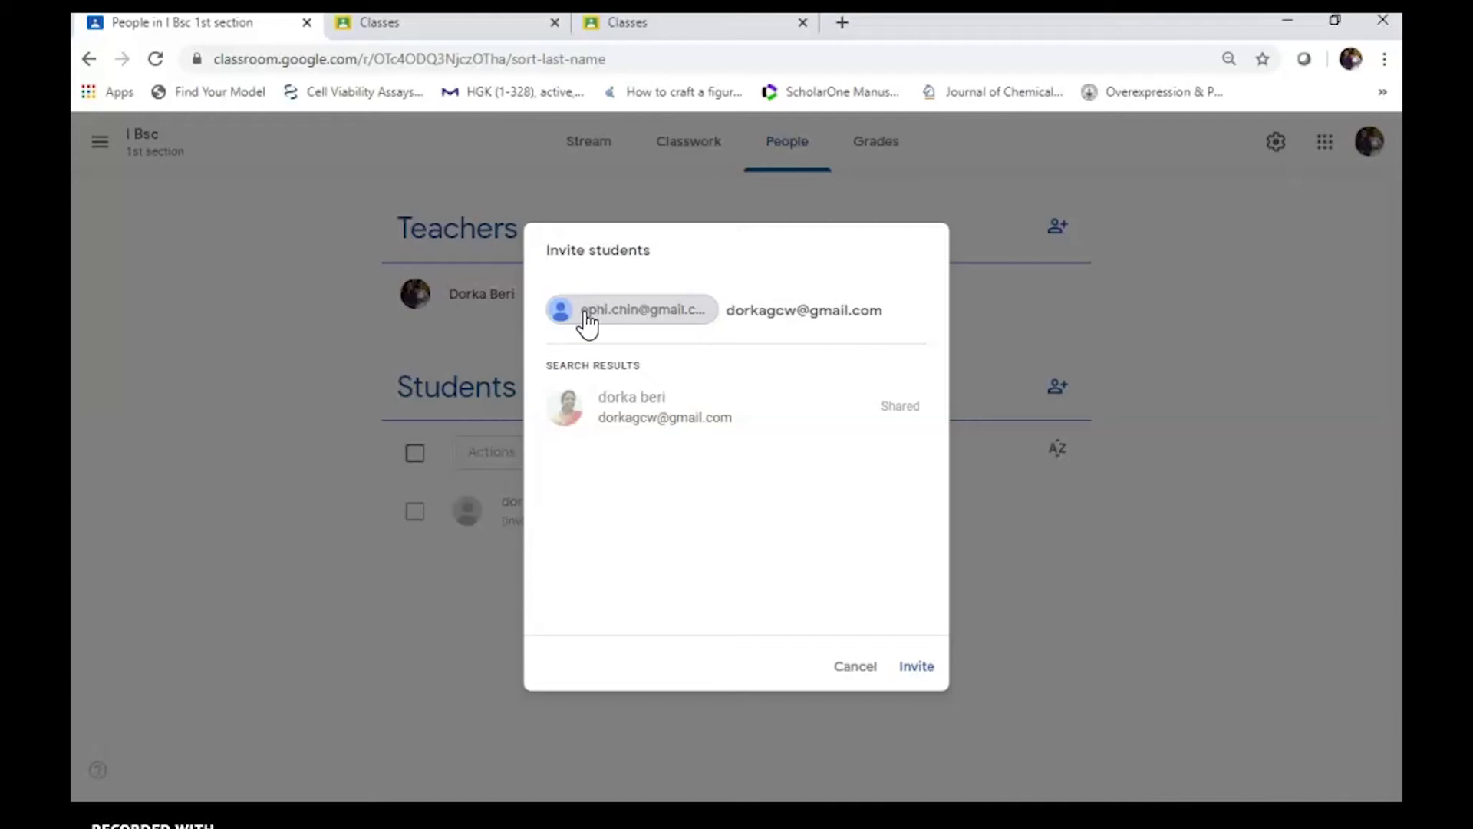
key(Return)
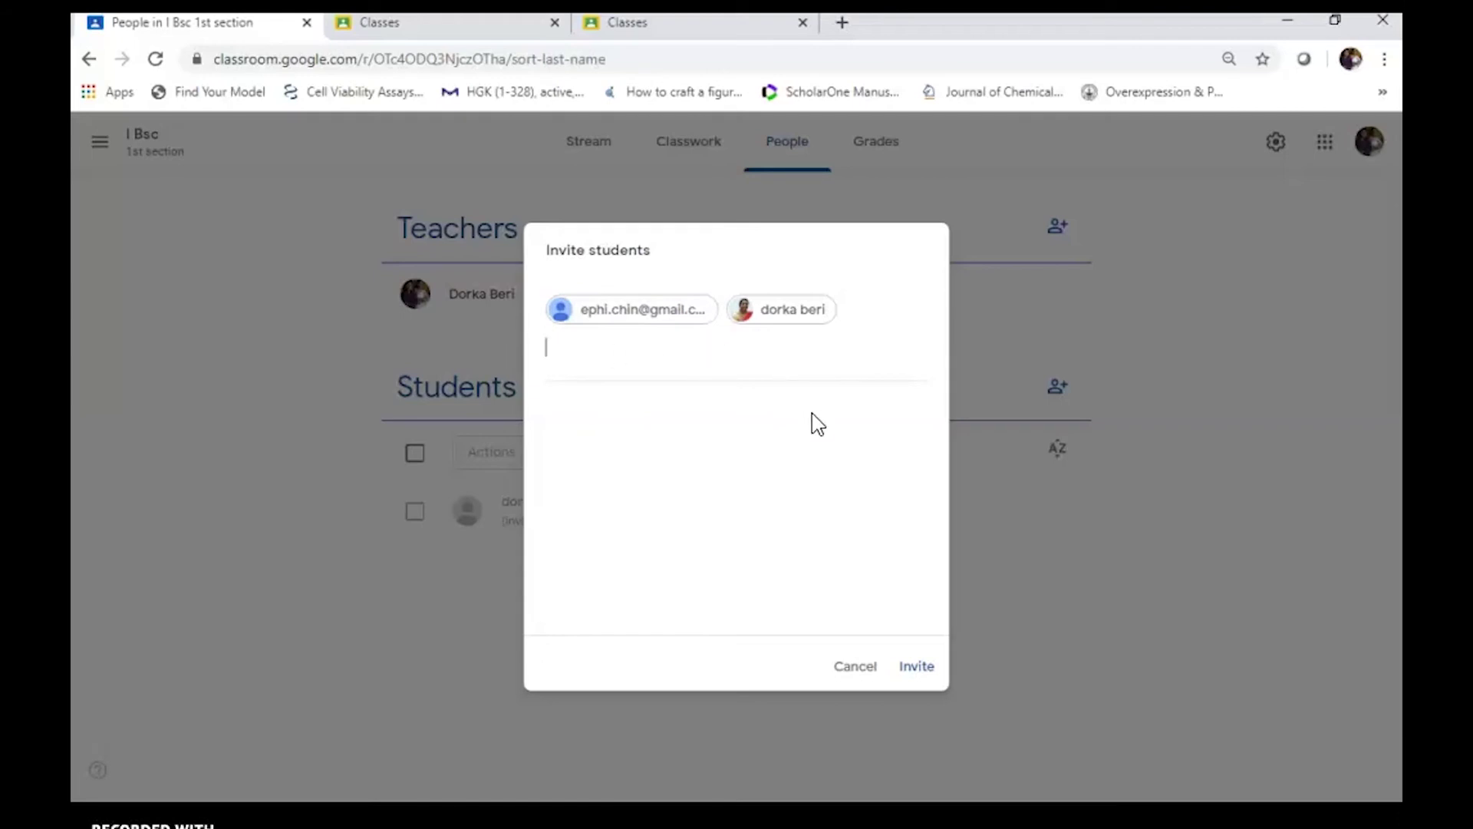
click(919, 668)
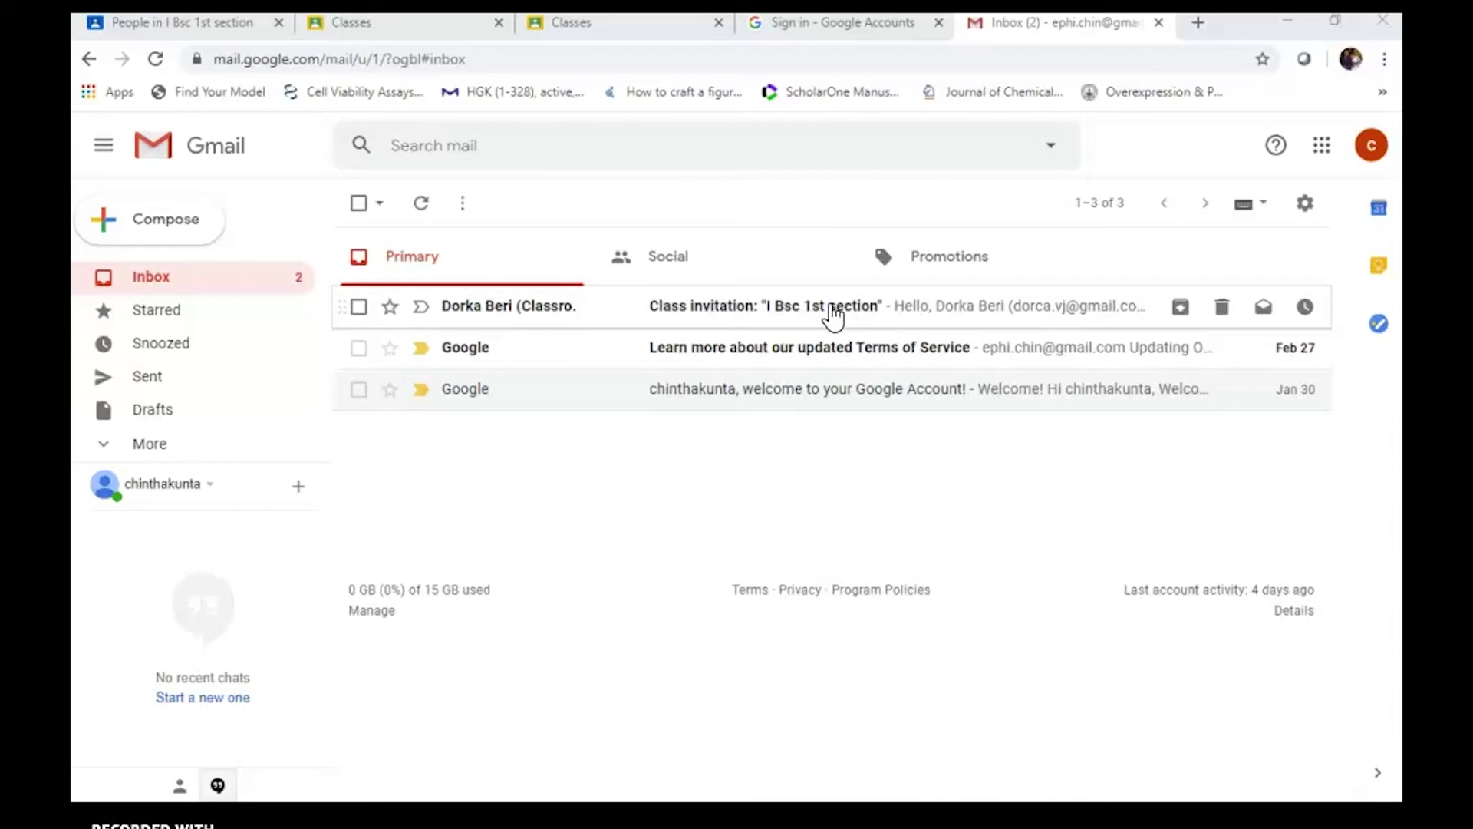
Open the 'Class invitation' e-mail in the student's Gmail inbox and accept with JOIN
click(624, 316)
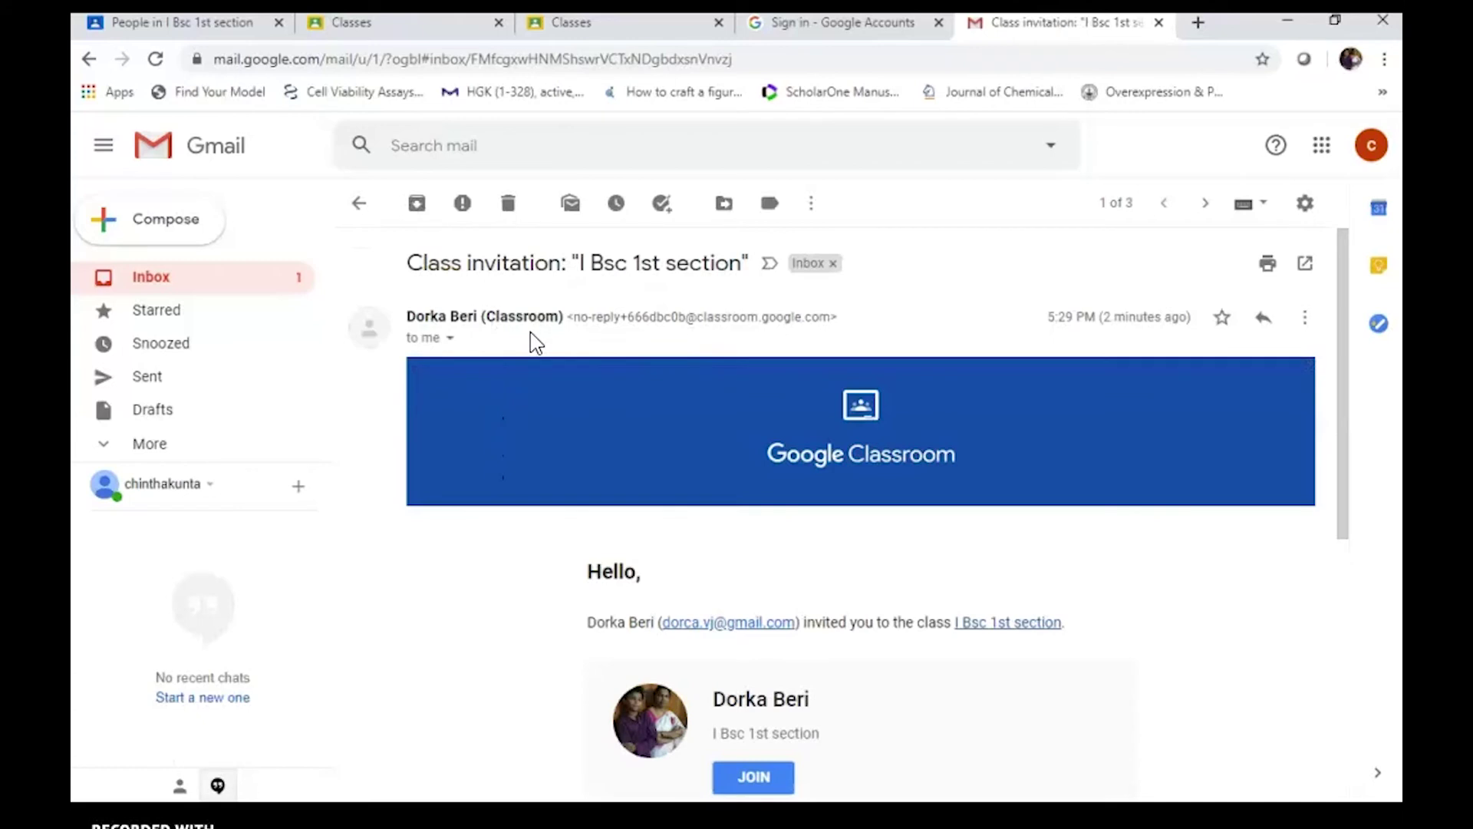
scroll(904, 646, down, 1)
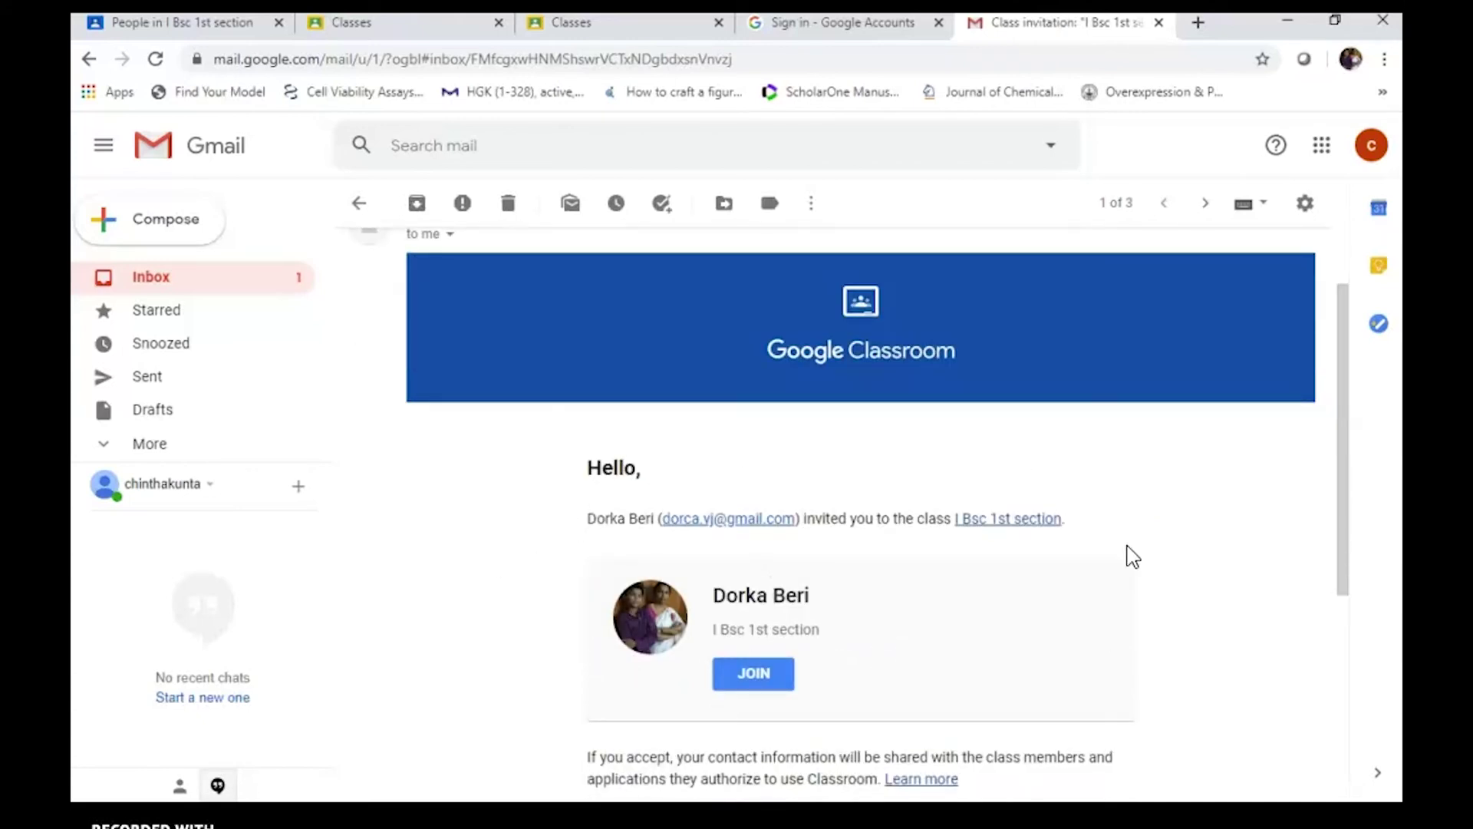
click(756, 676)
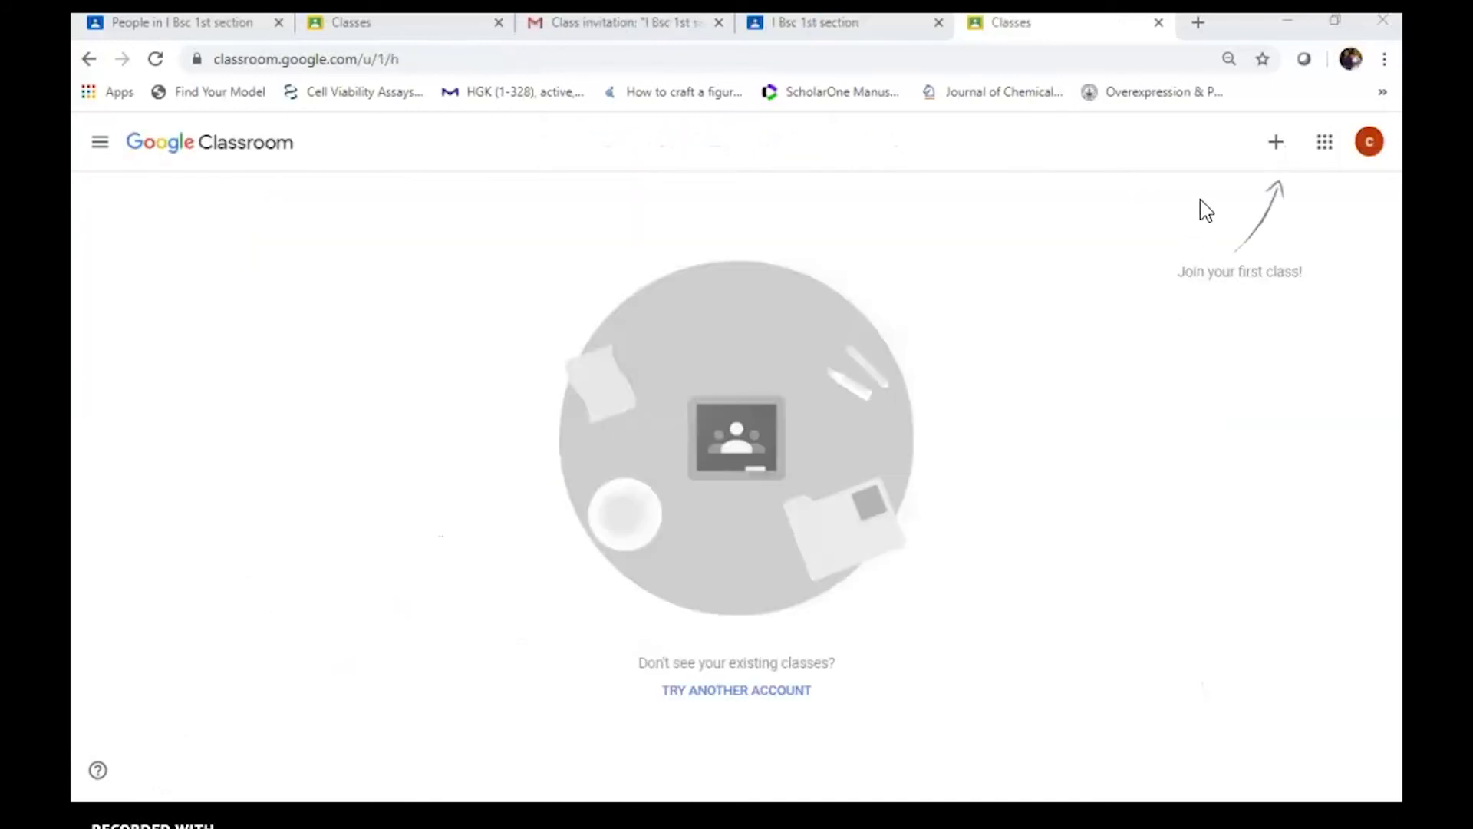
Join I Bsc 1st section by pasting the class code, then dismiss the Create posts tip
click(1276, 147)
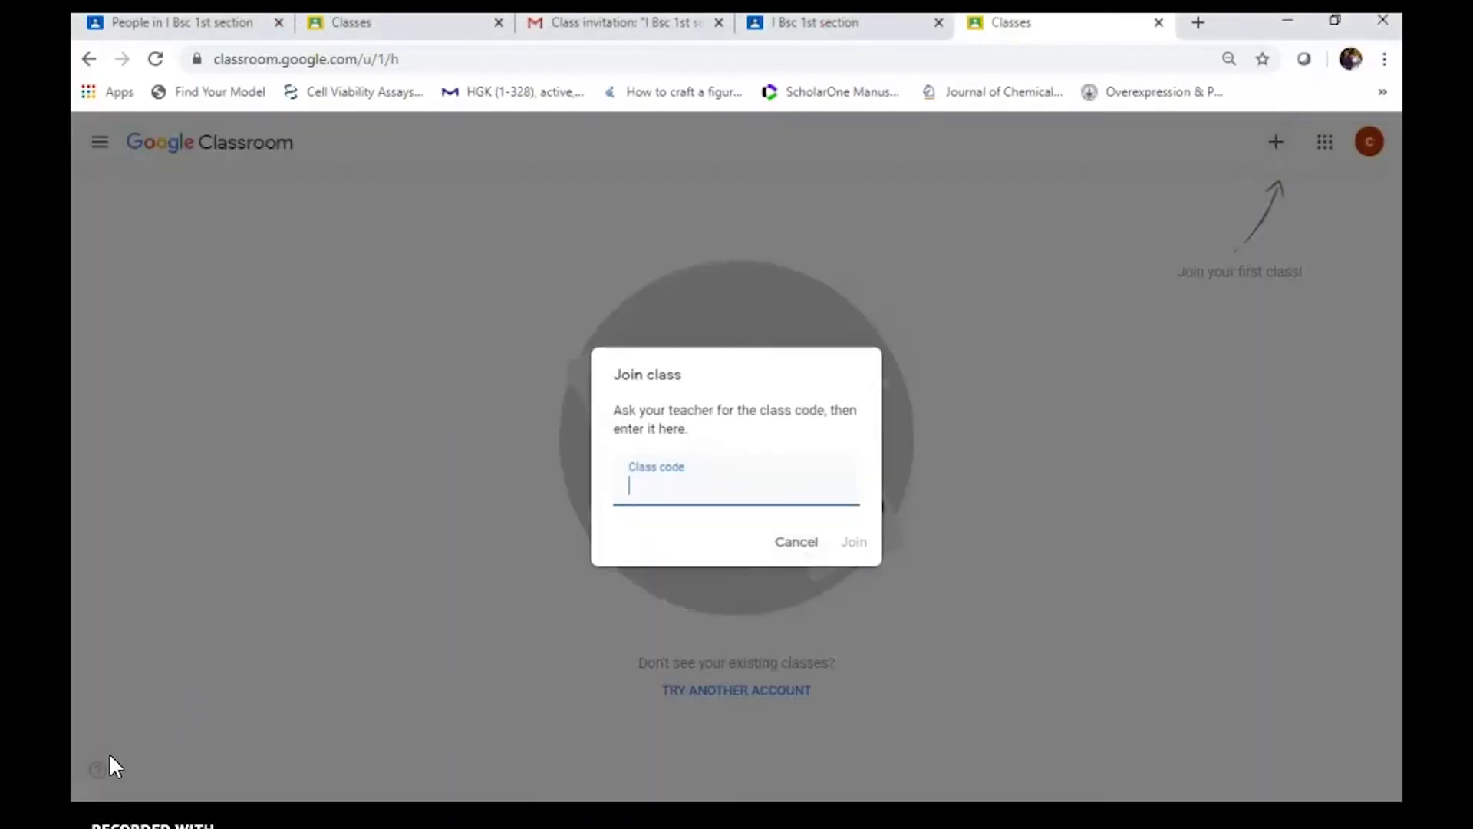
click(642, 483)
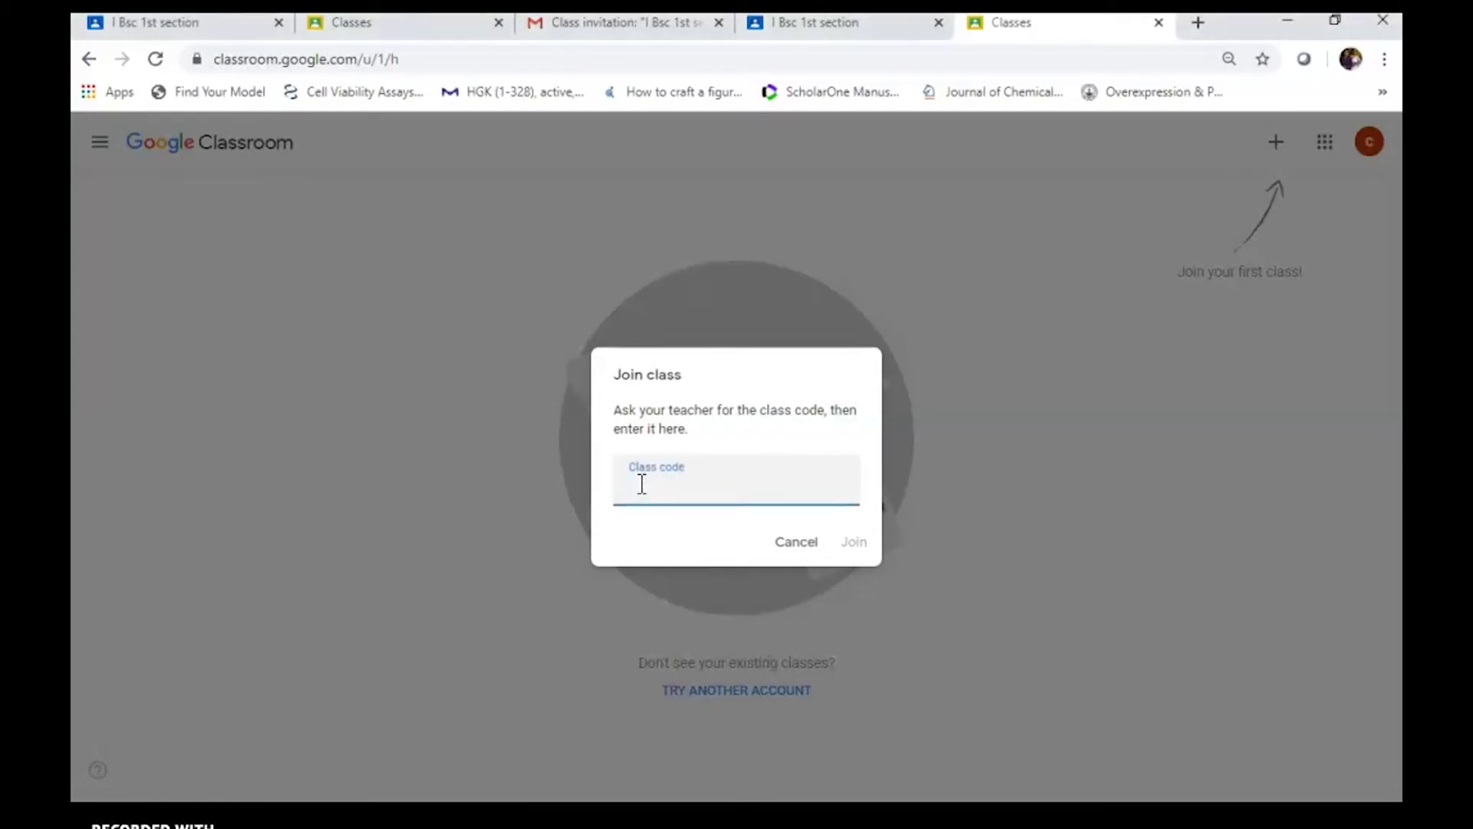
click(855, 543)
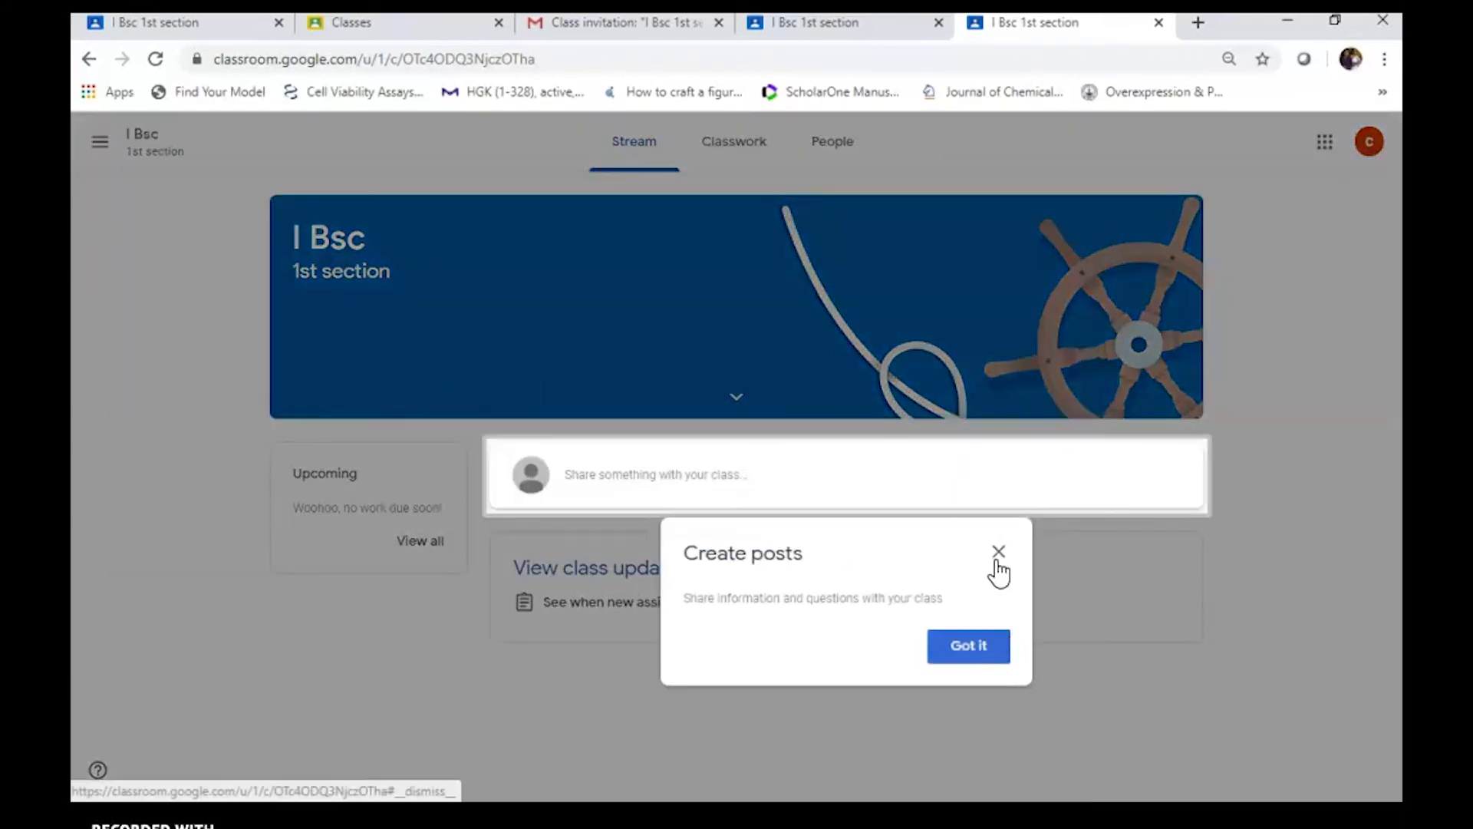
click(962, 657)
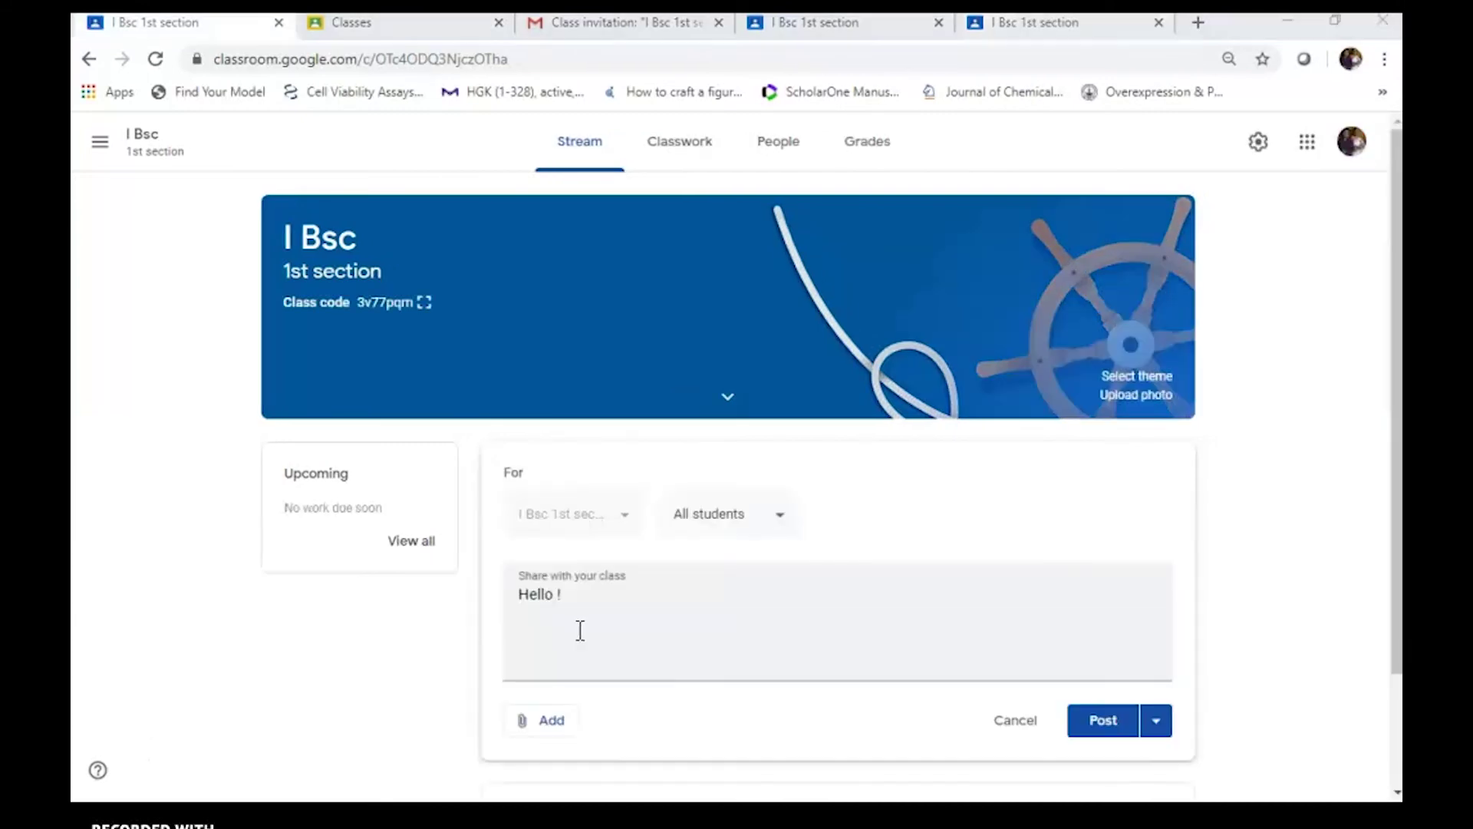
Post 'Hello ! students welcome to google classroom for our chemistry classes' to the I Bsc stream
click(597, 603)
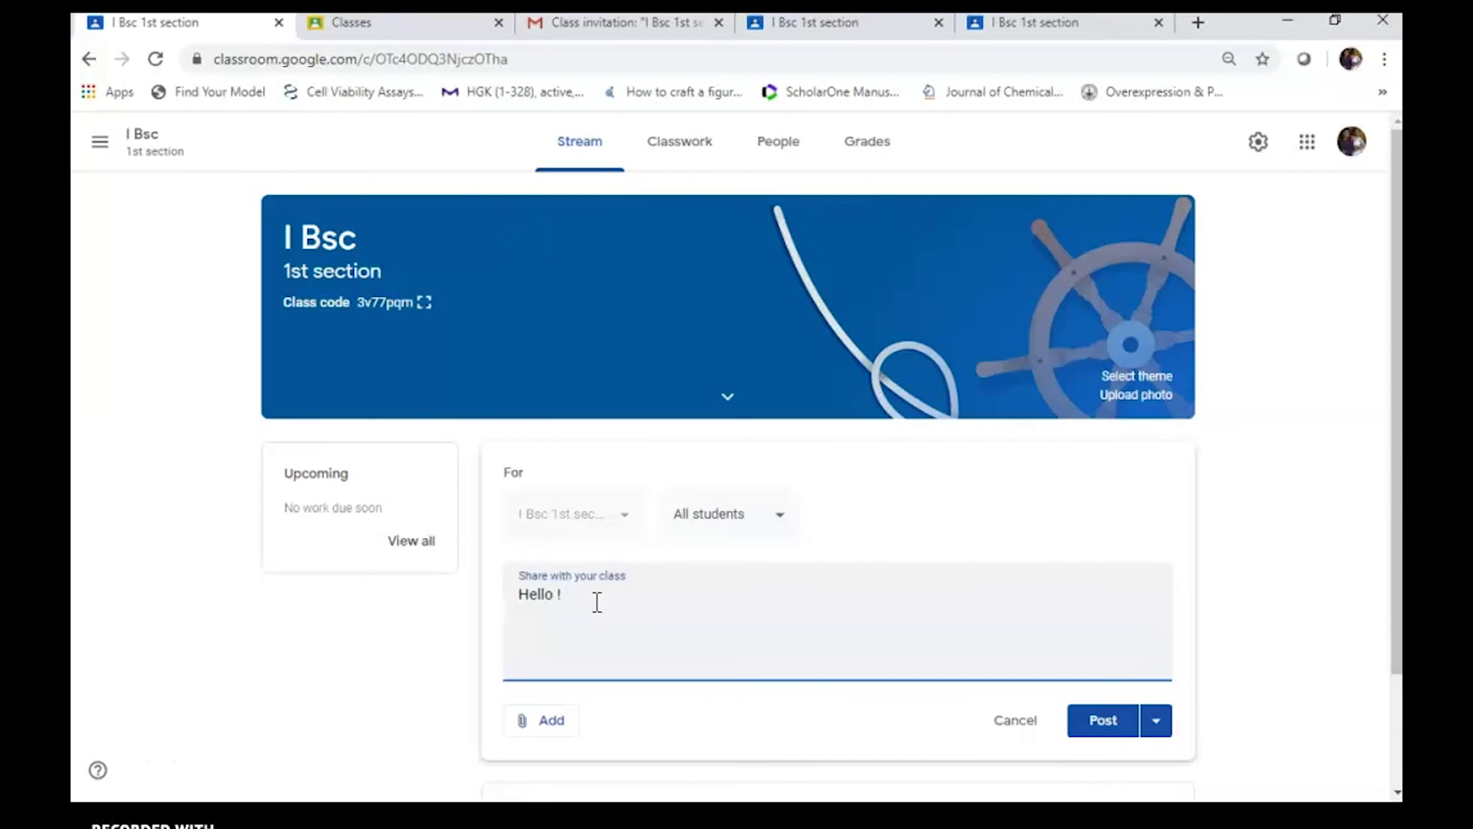
text(students)
text( welcome to)
text( m)
text(google cla)
text(ssroom)
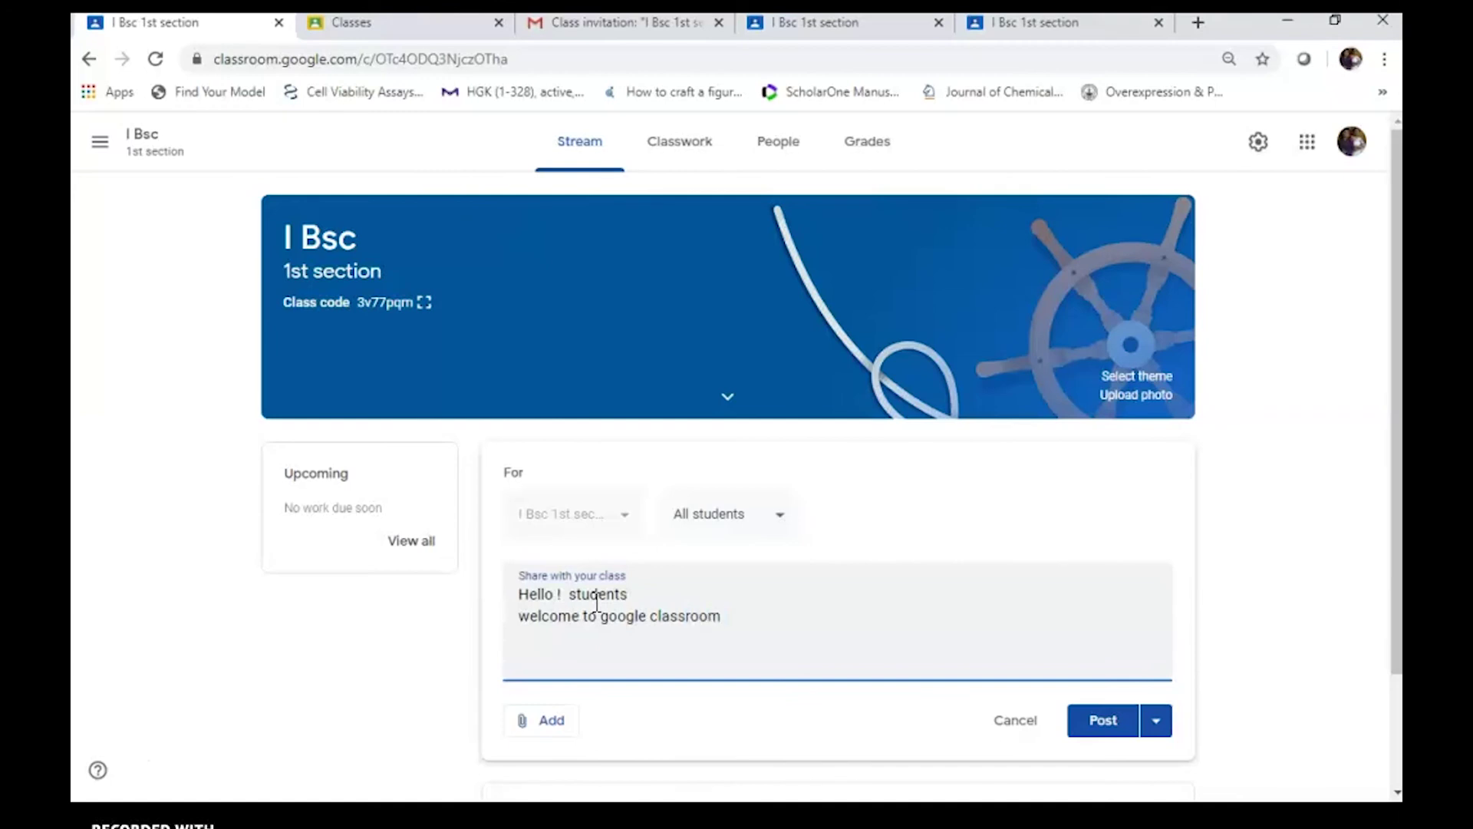
text( for)
text( our che)
text(mistry)
text( ck)
text(asses)
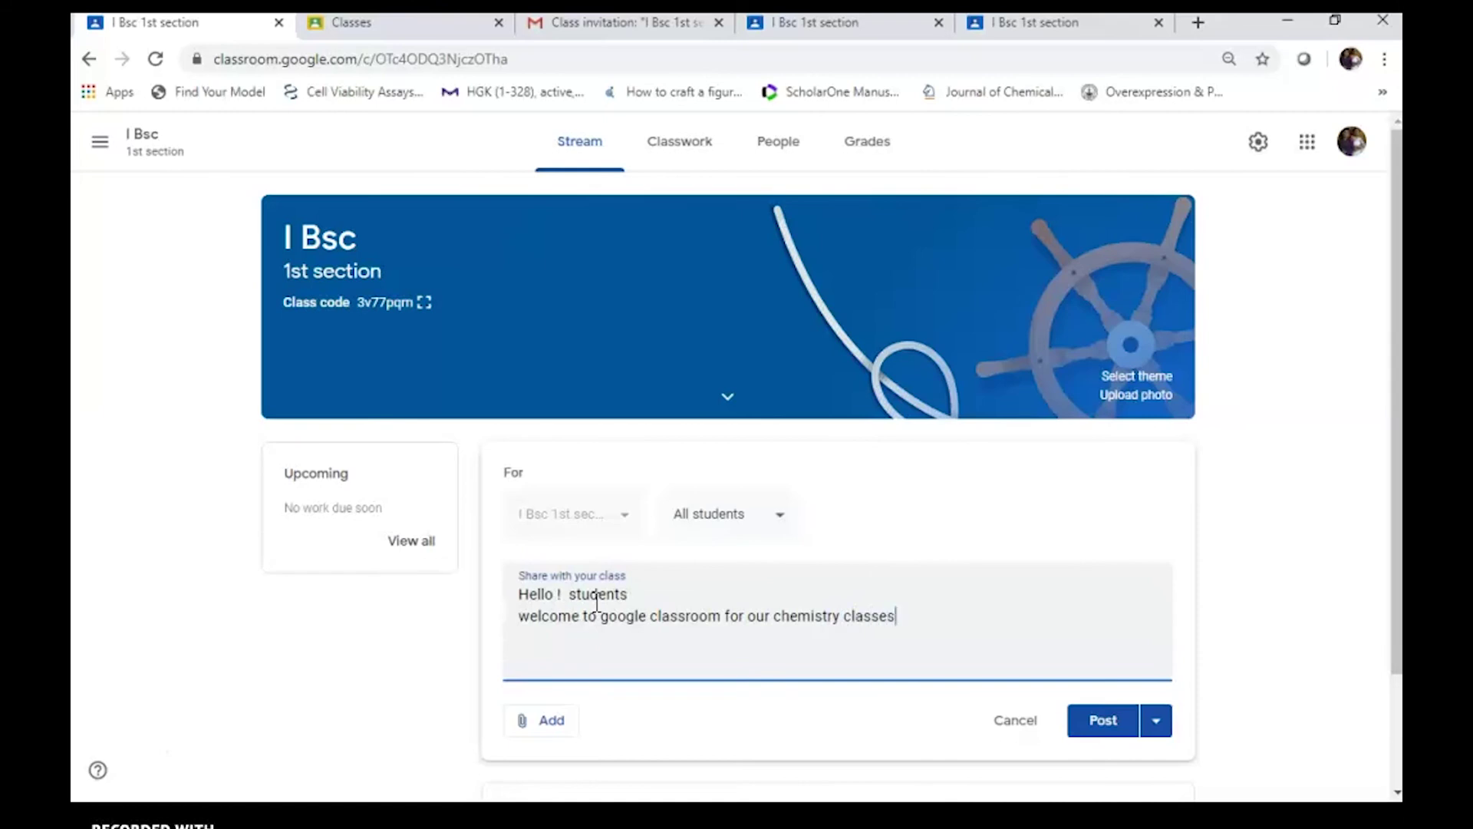
click(1099, 727)
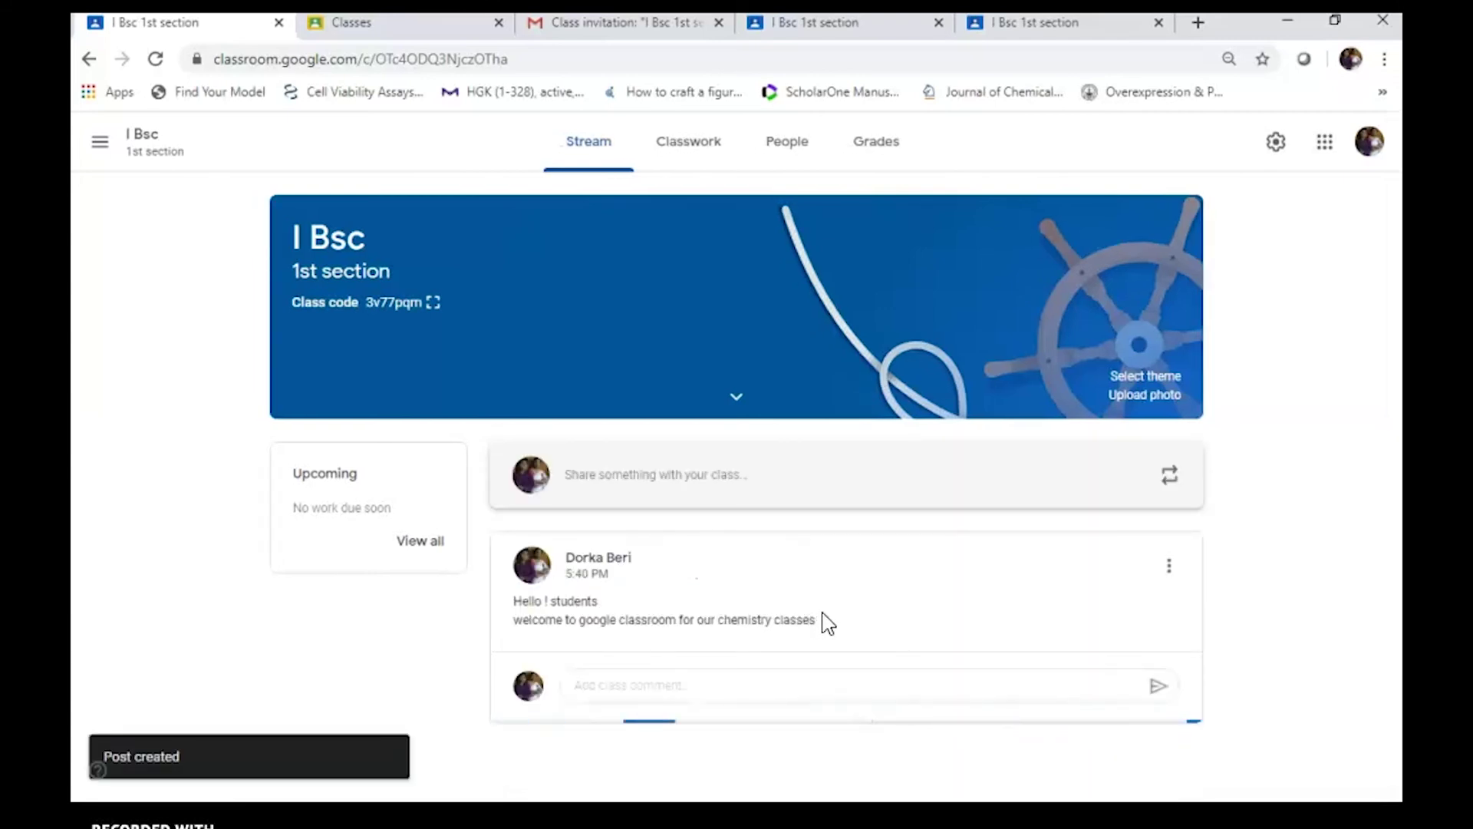
Switch from the student's view to the teacher's I Bsc tab and return to its Stream
click(850, 25)
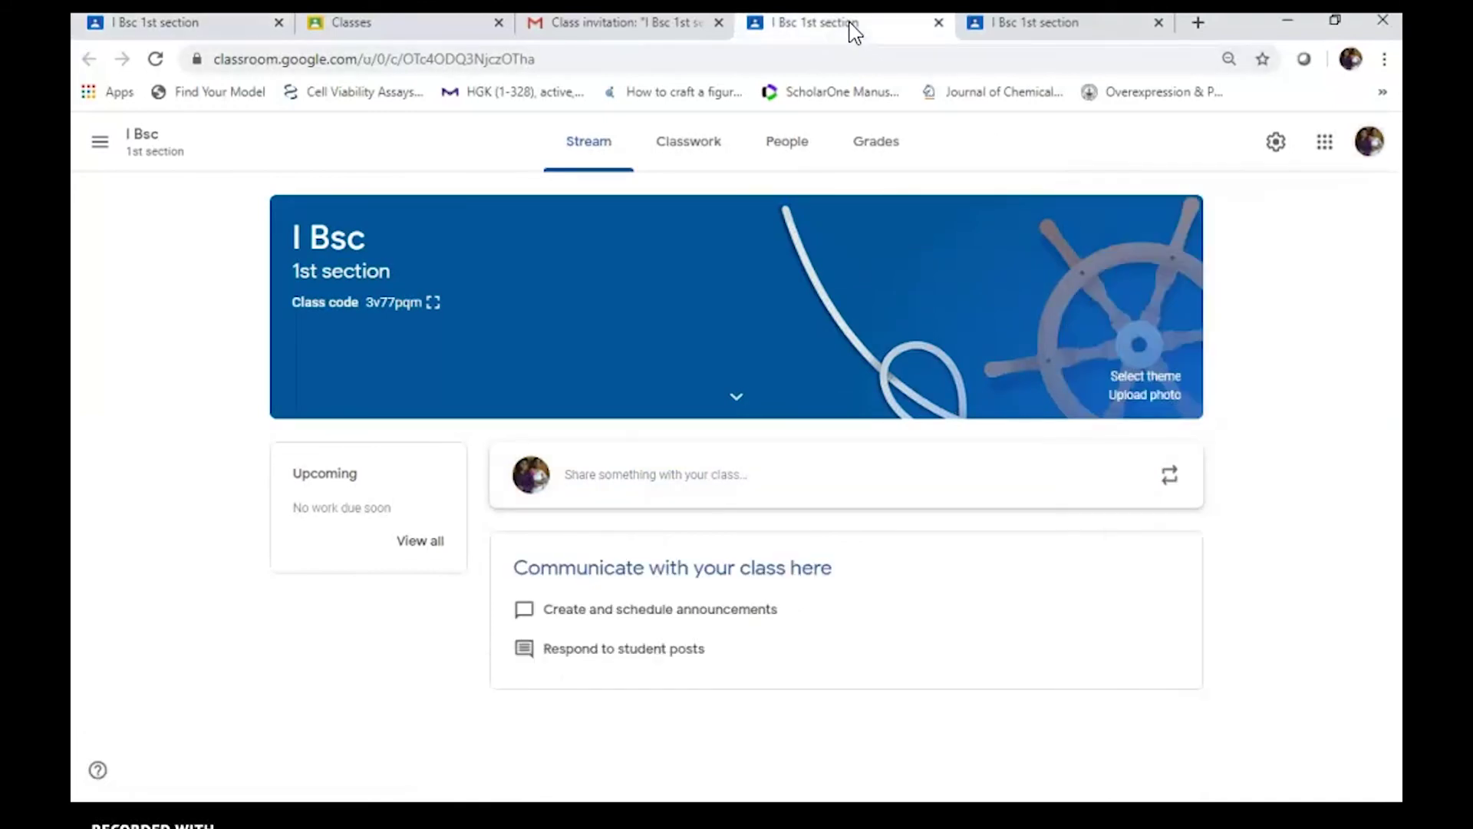
click(1011, 25)
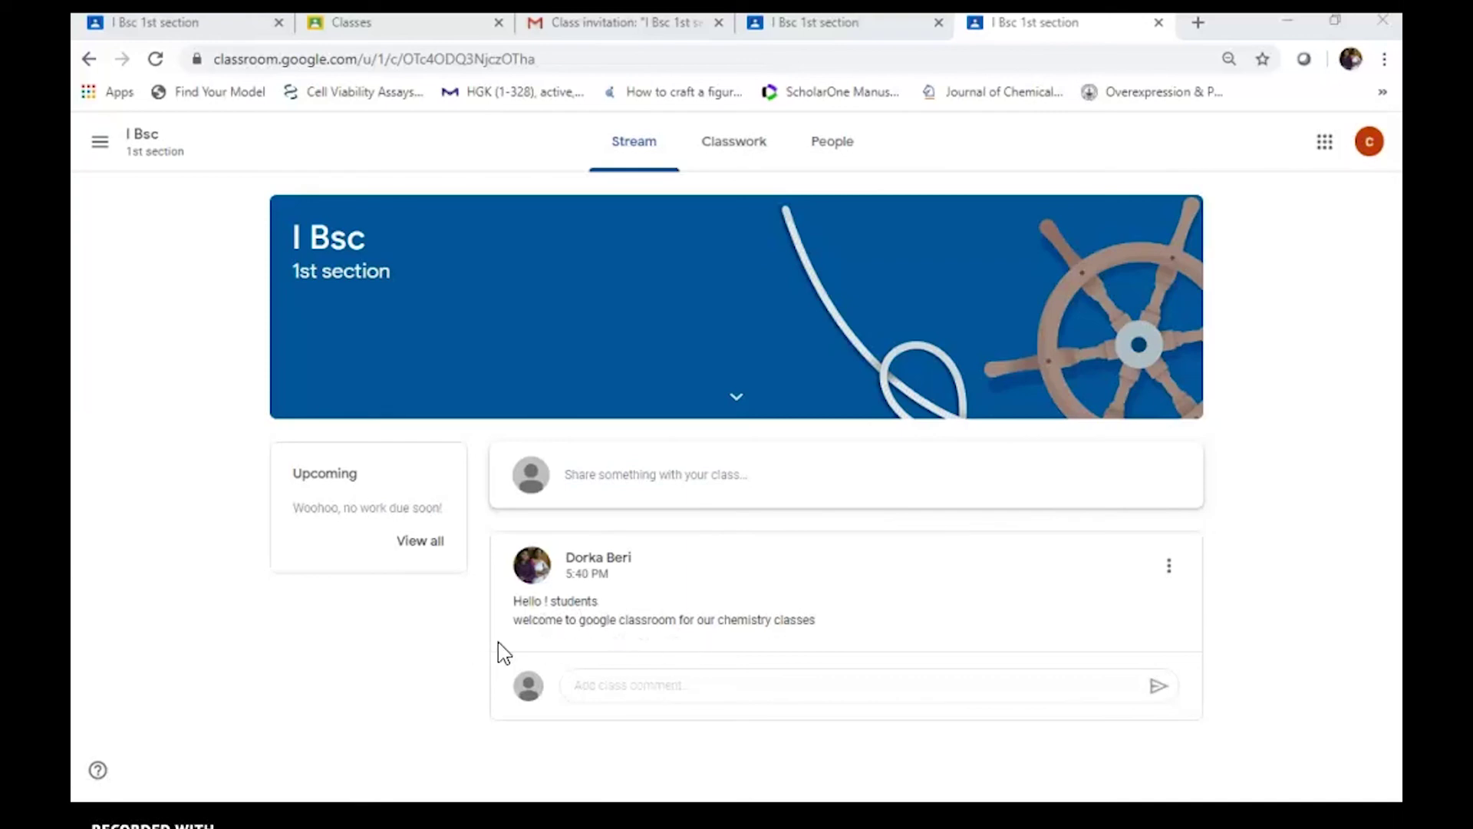
click(191, 25)
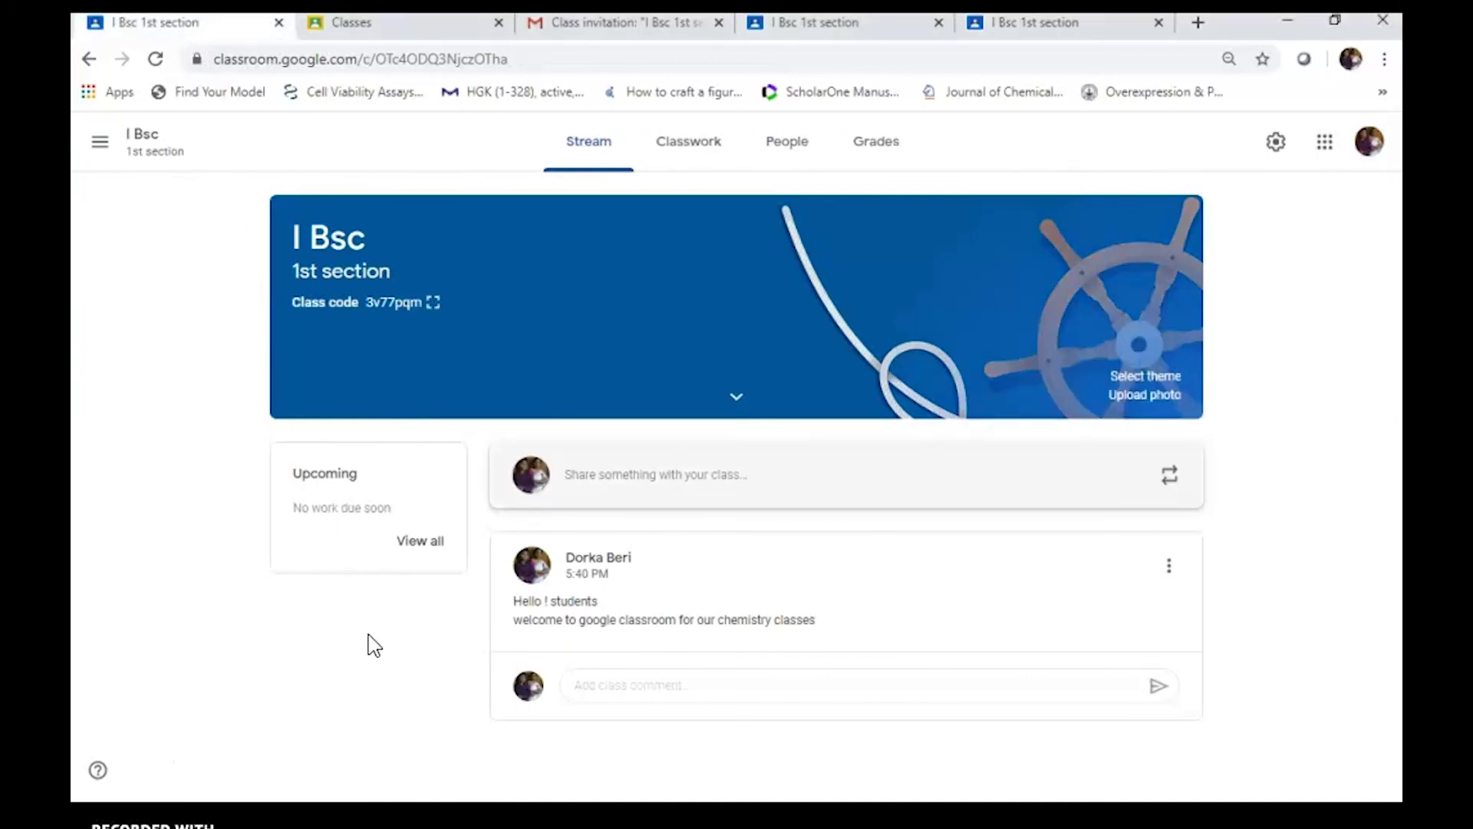
click(696, 151)
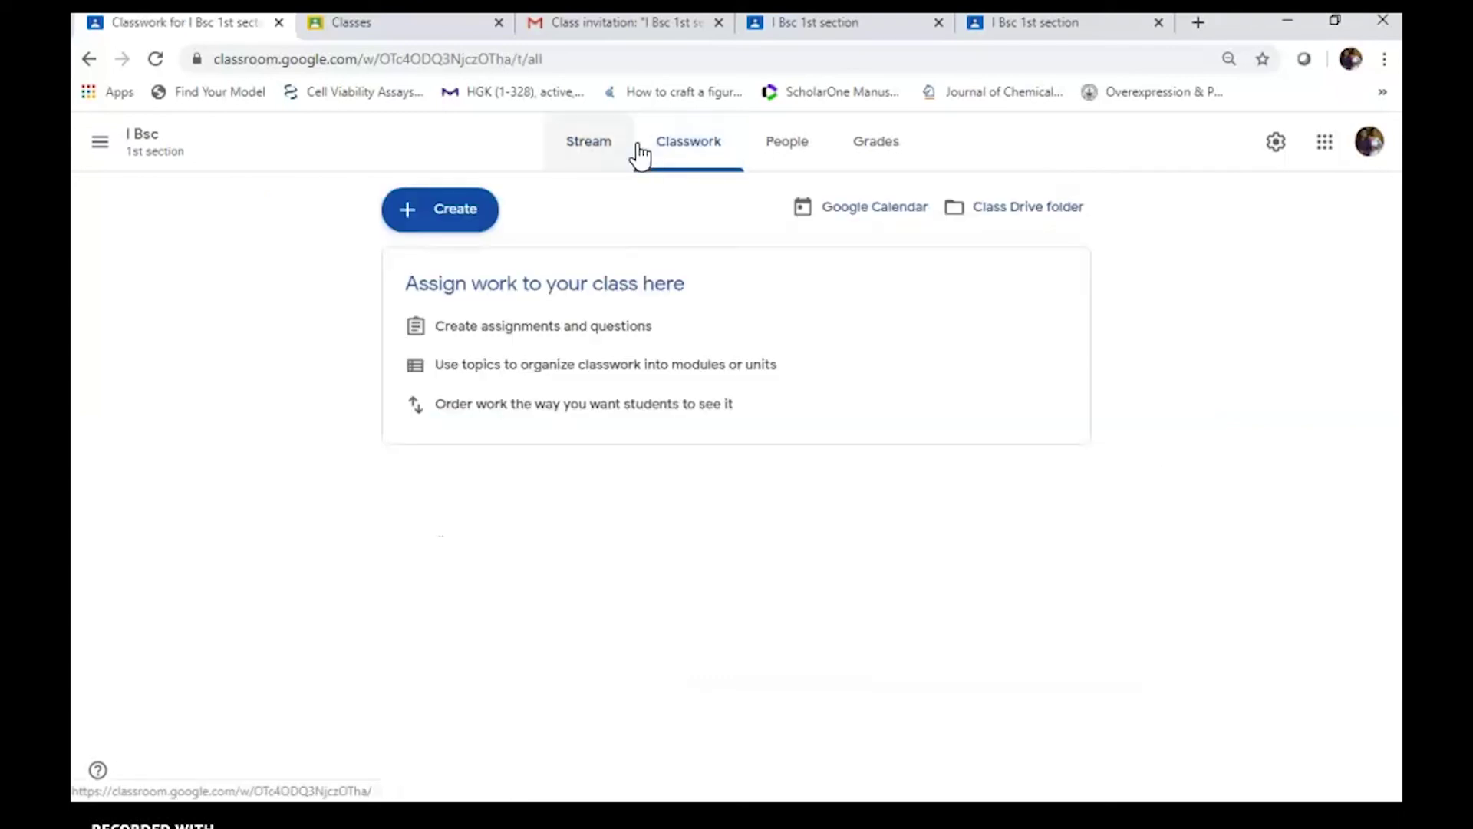
click(606, 154)
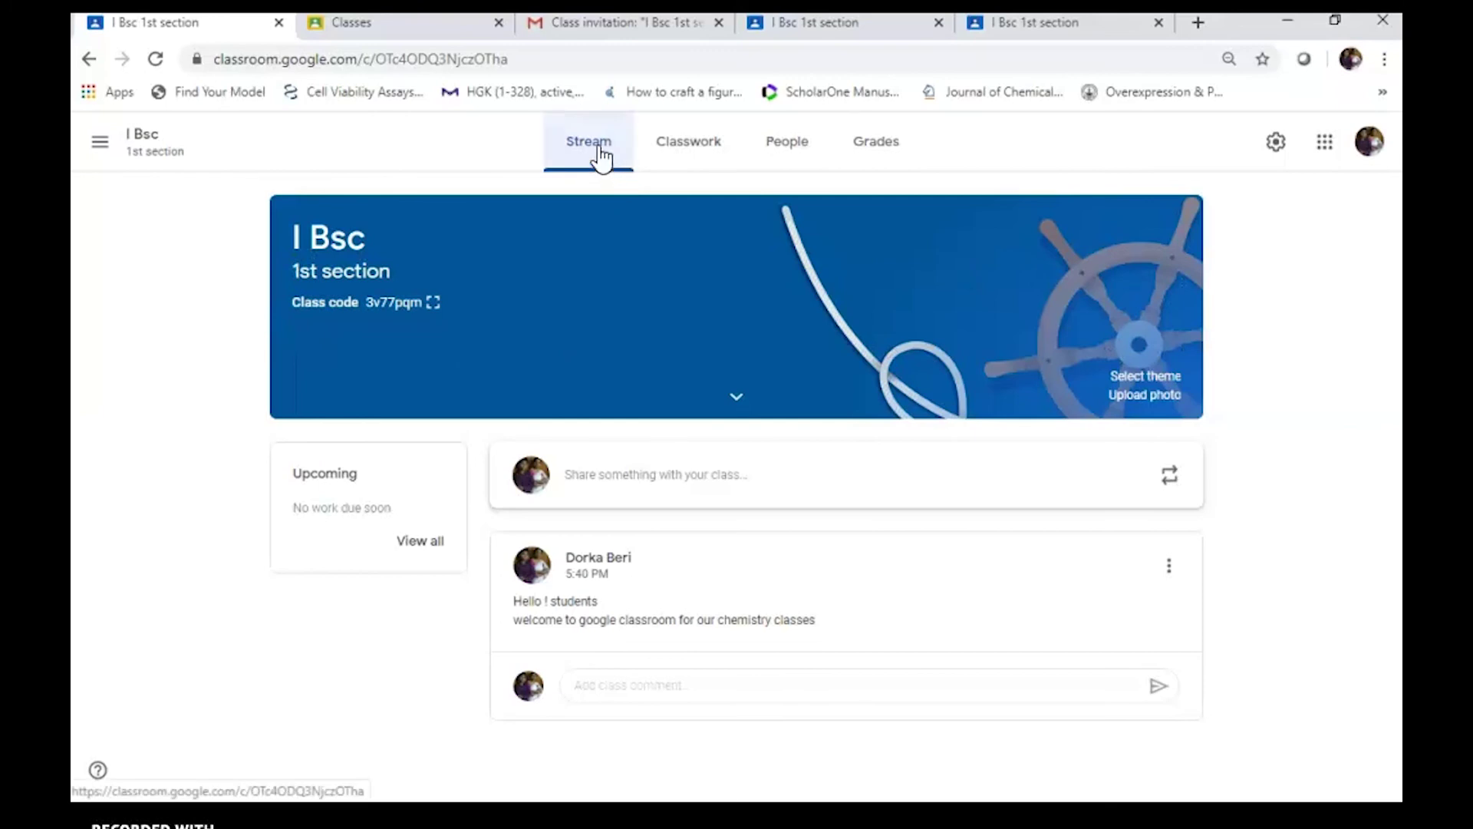
From the Classes home, start a new class and accept the school-use notice
click(102, 145)
click(167, 154)
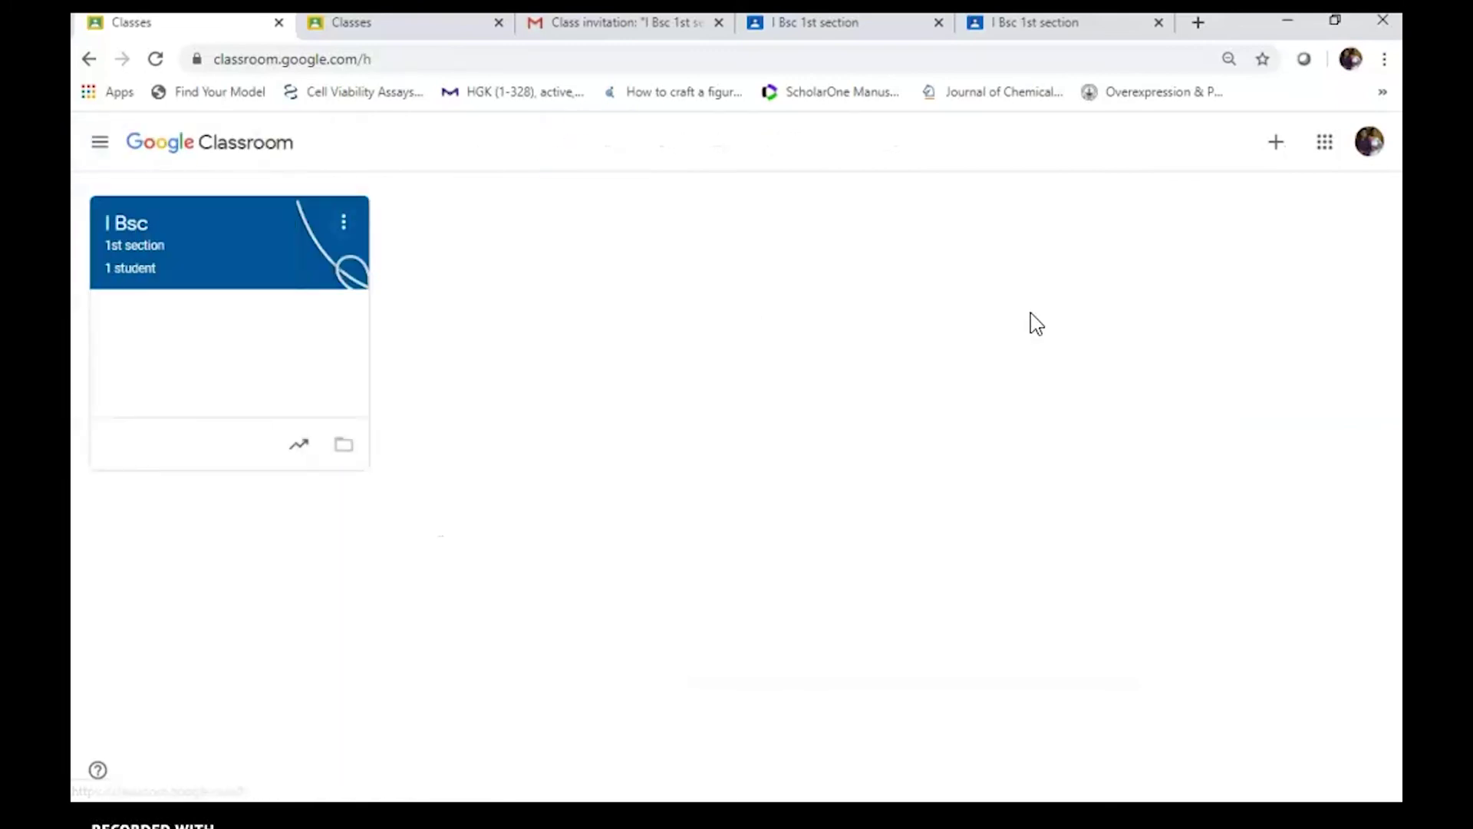
click(1277, 147)
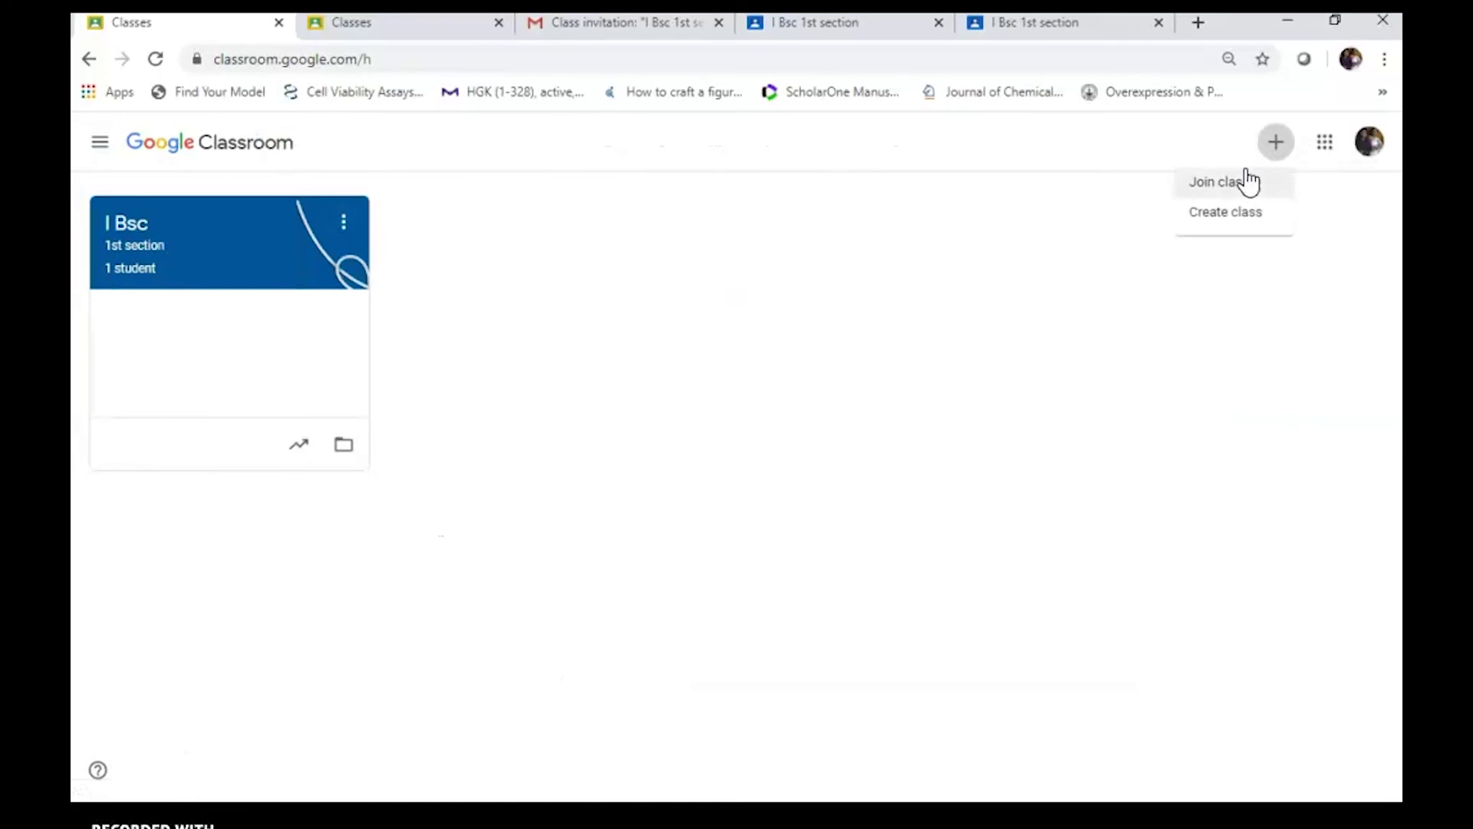
click(1229, 222)
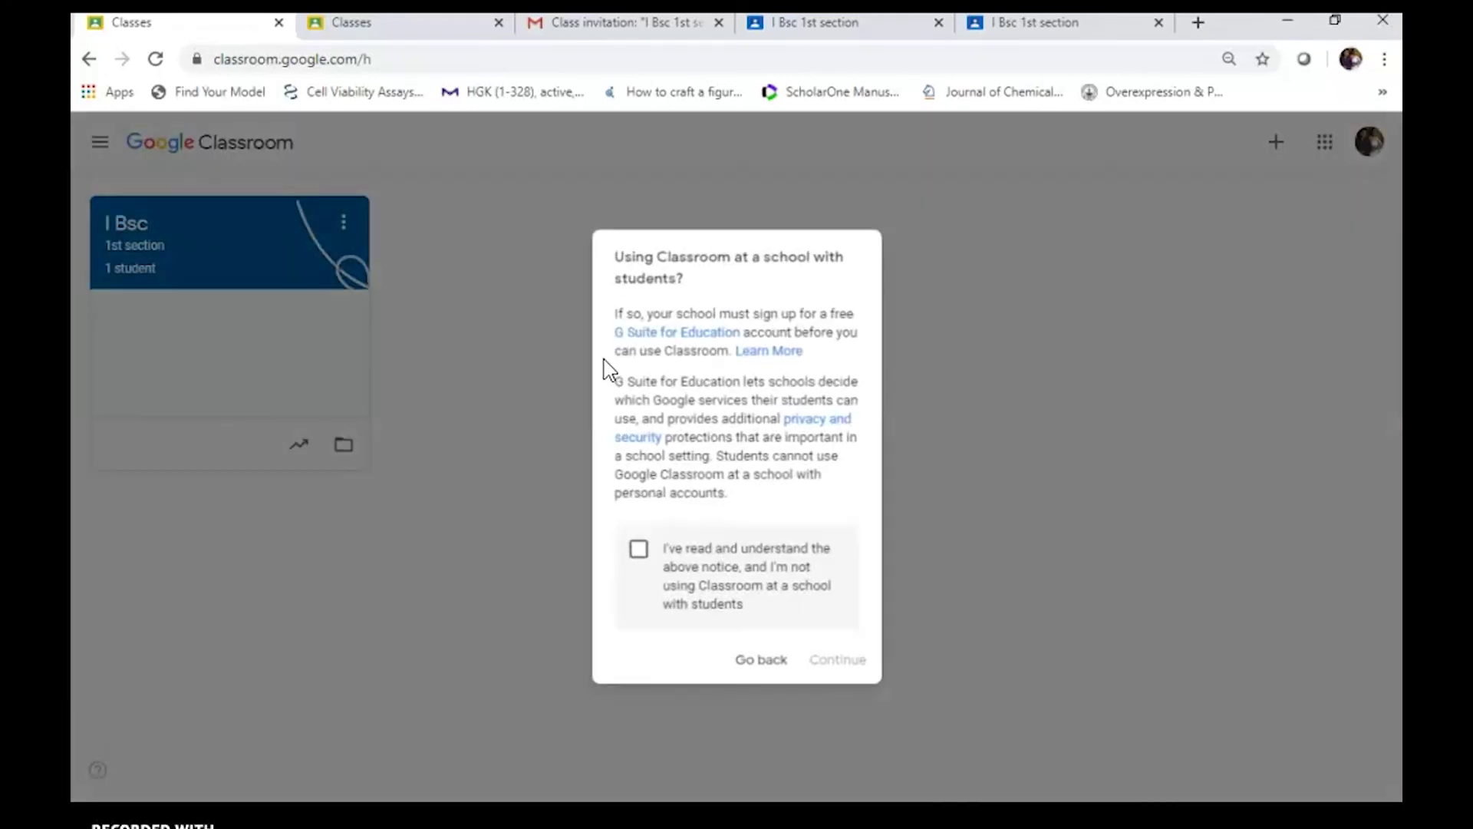
click(638, 549)
click(838, 665)
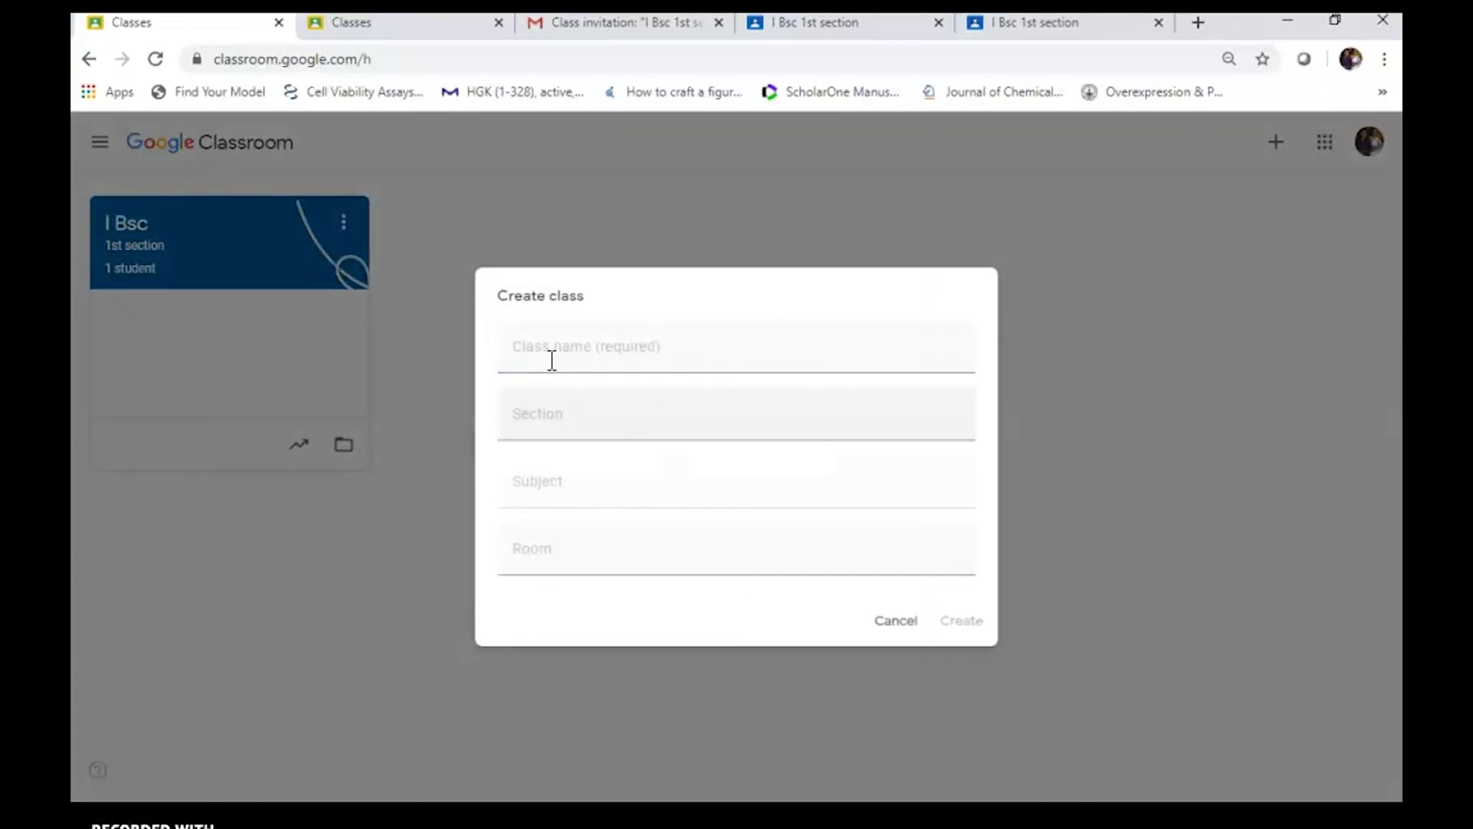
Create the class with name II B.Tech, section ECE and subject Electronics
click(550, 355)
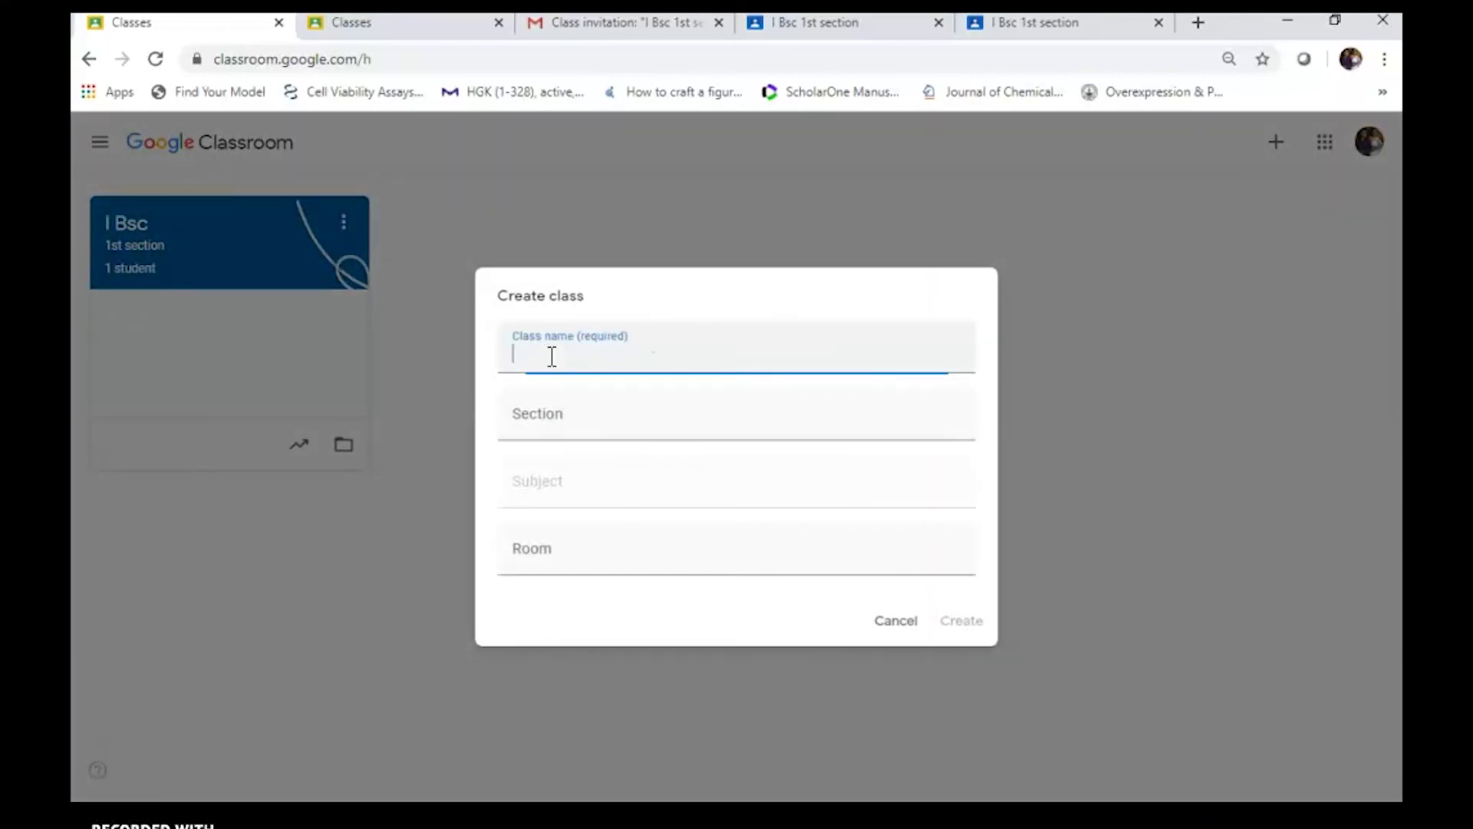
text(II B)
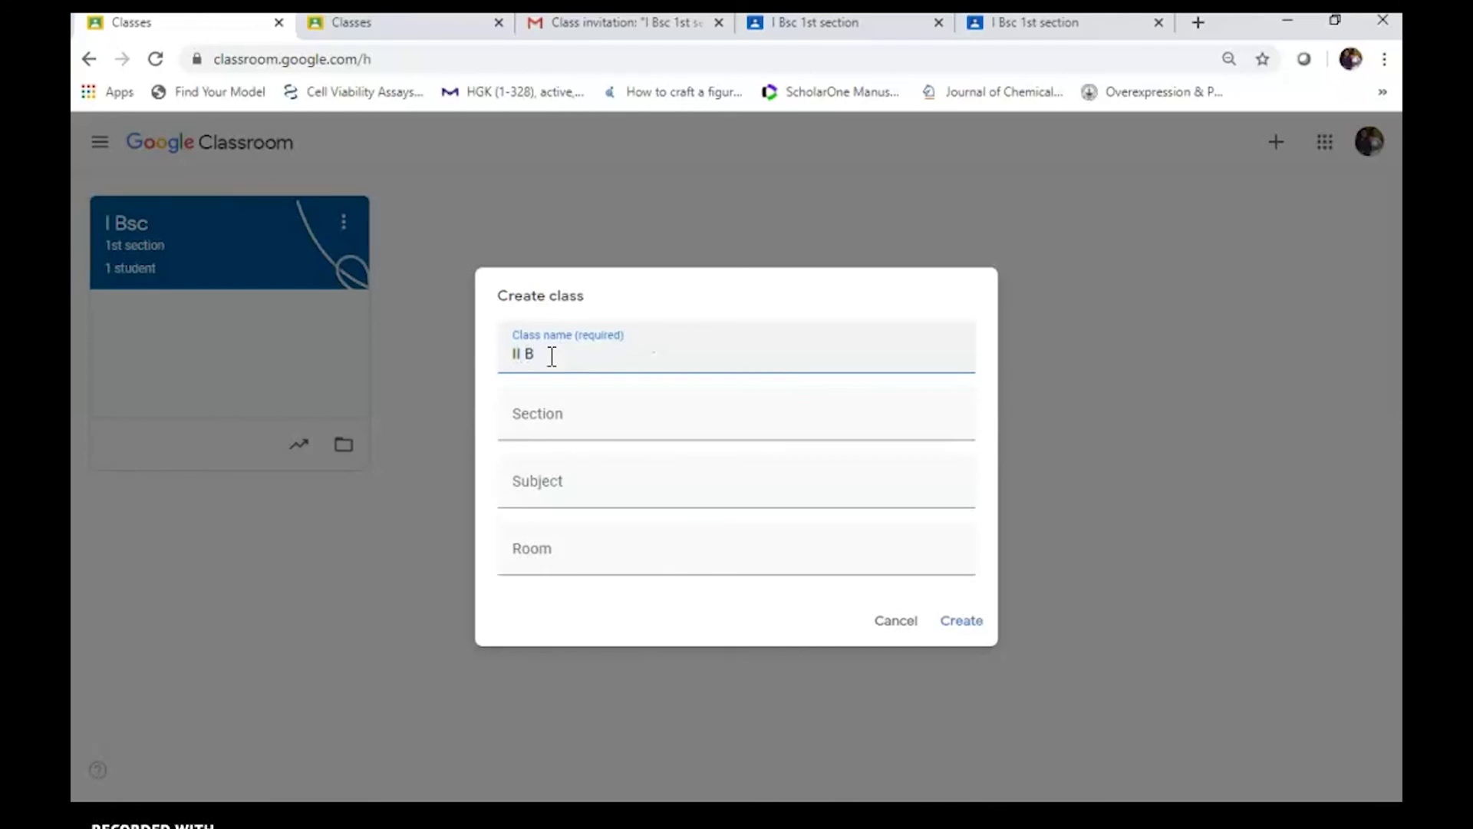
text(.Tech)
click(541, 411)
text(ECE)
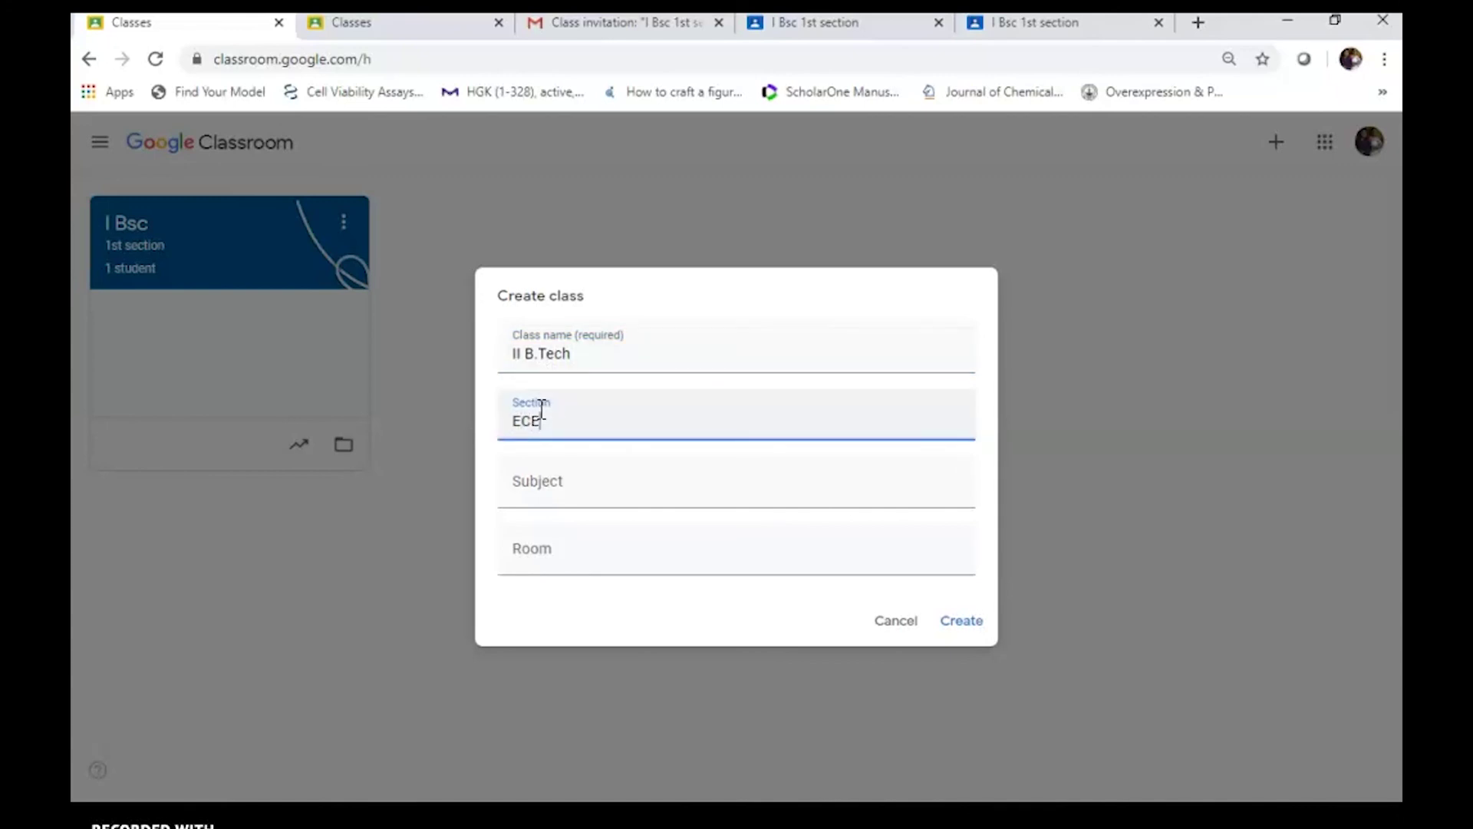
click(554, 494)
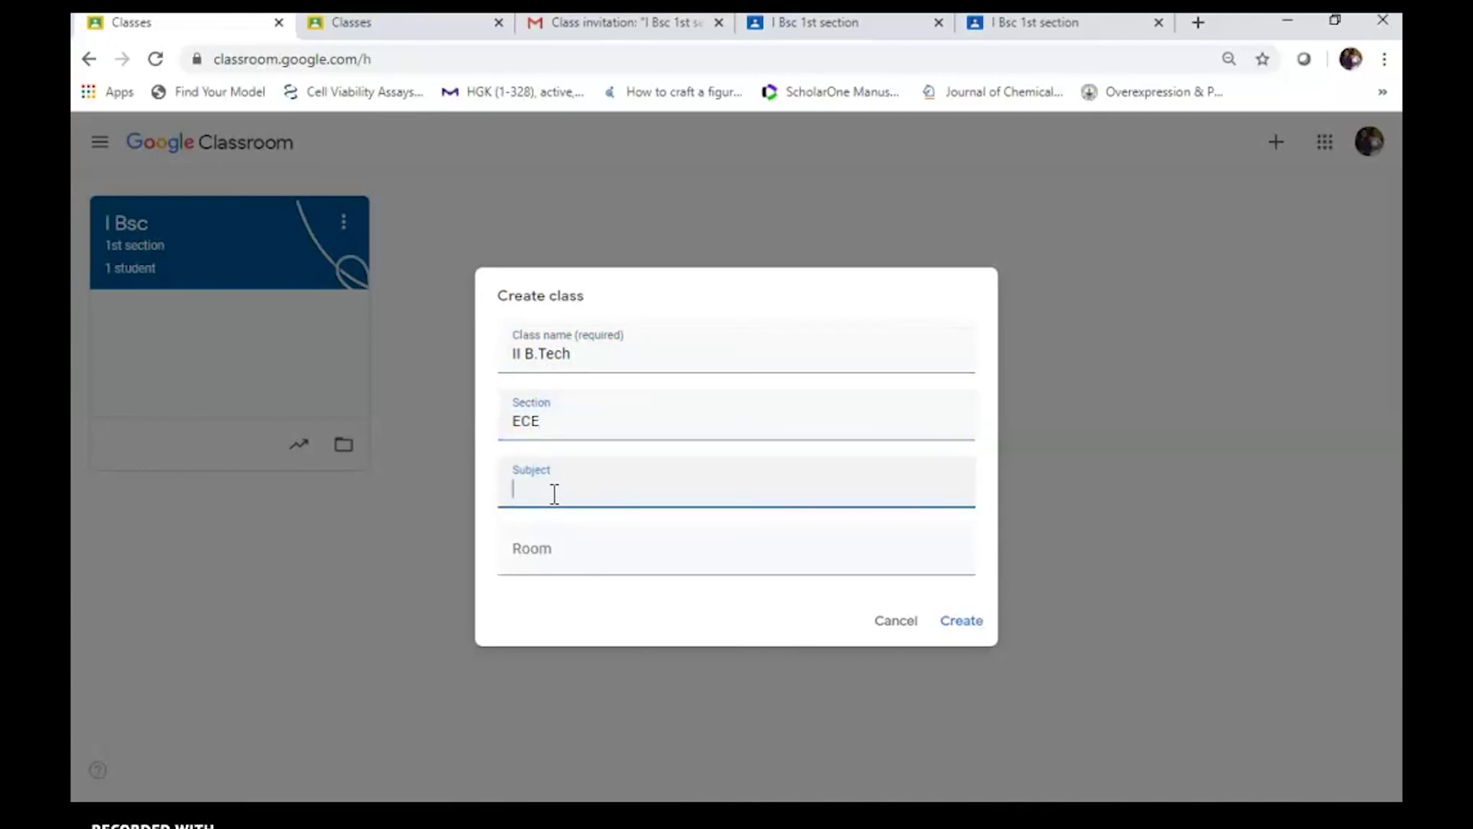
text(Electronics)
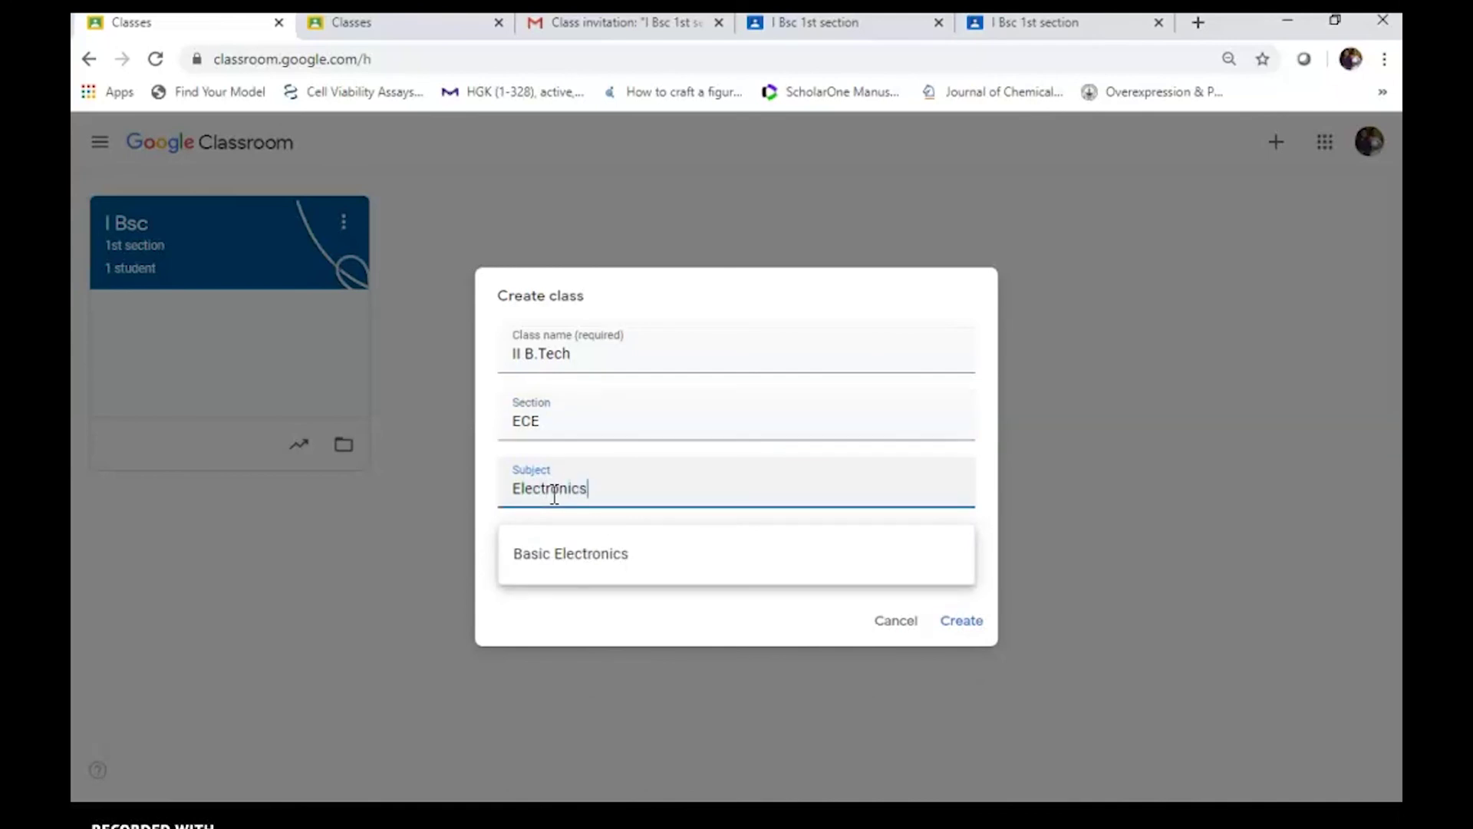
click(953, 623)
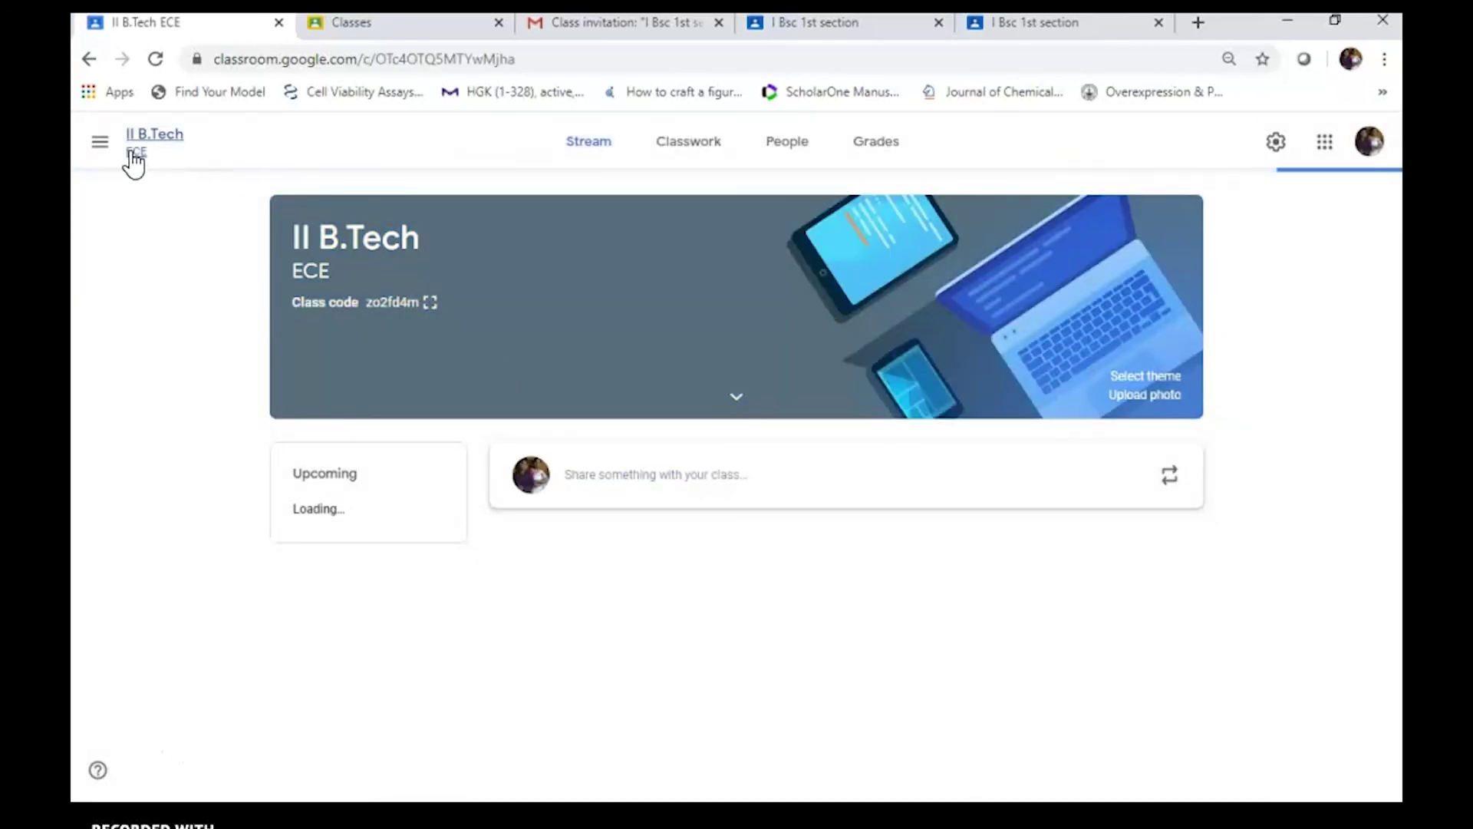
Check the Classes home listing both classes and open II B.Tech
click(101, 144)
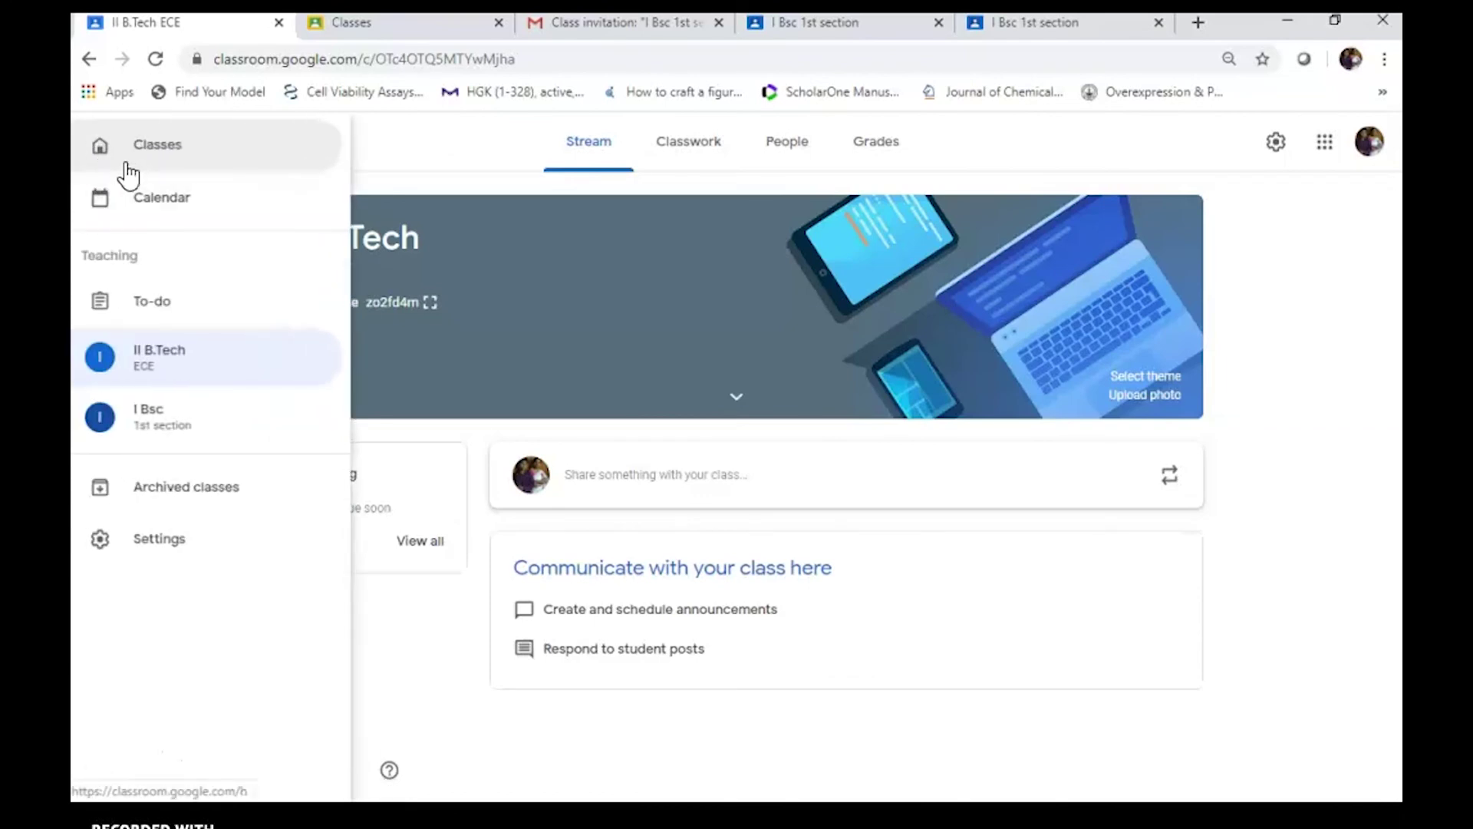
click(162, 150)
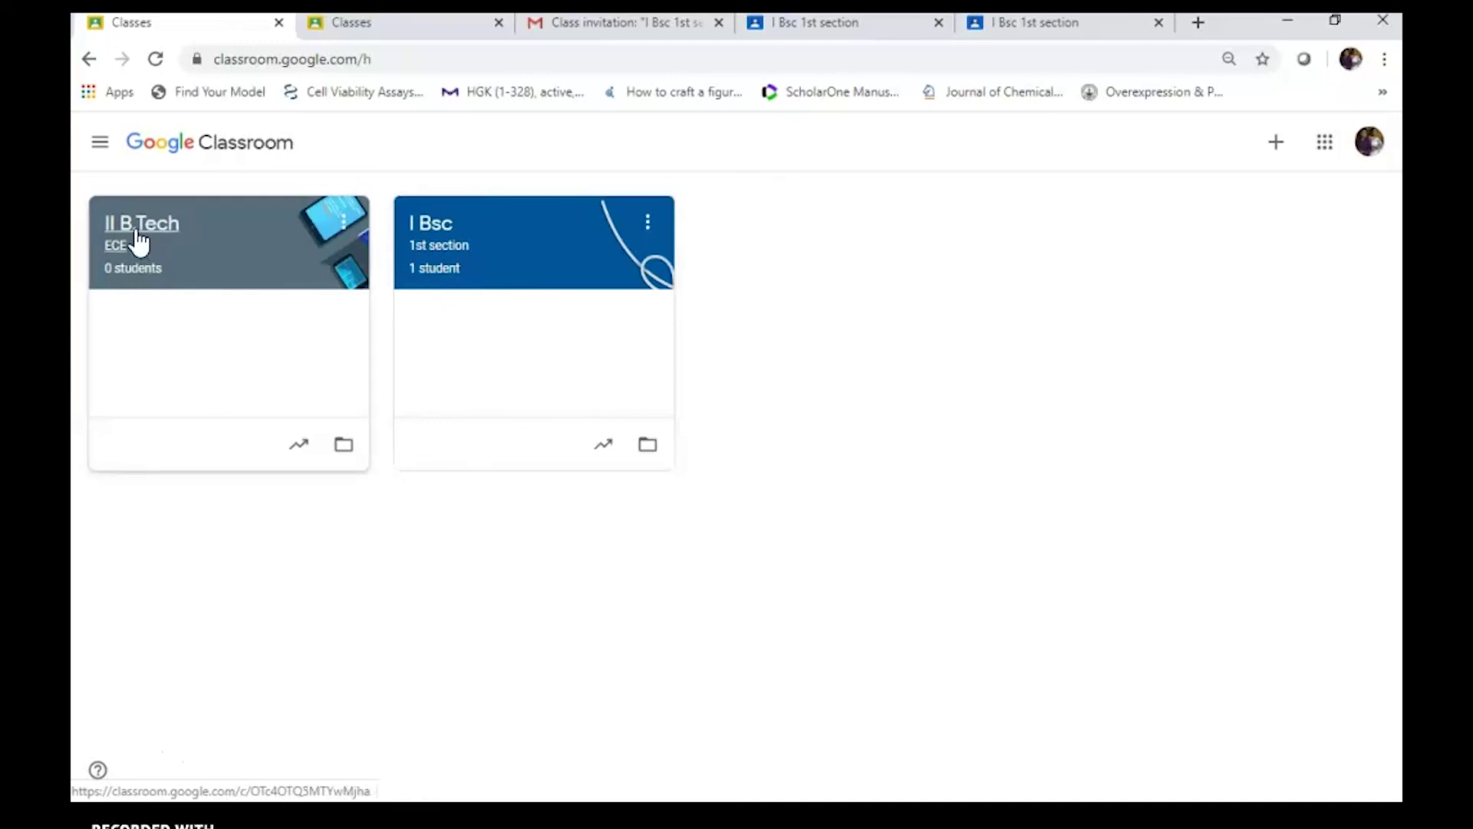
click(1277, 145)
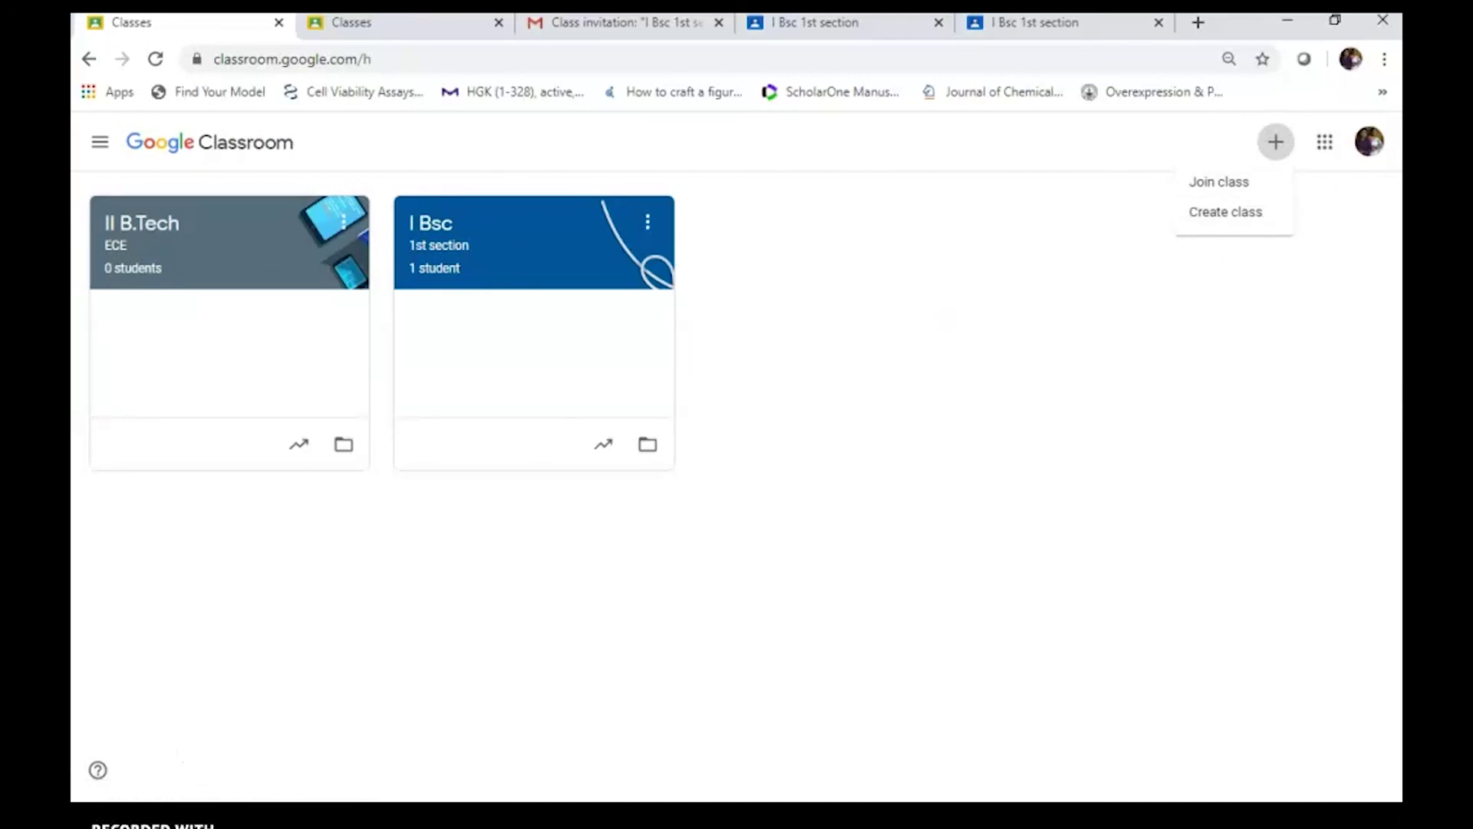
click(105, 162)
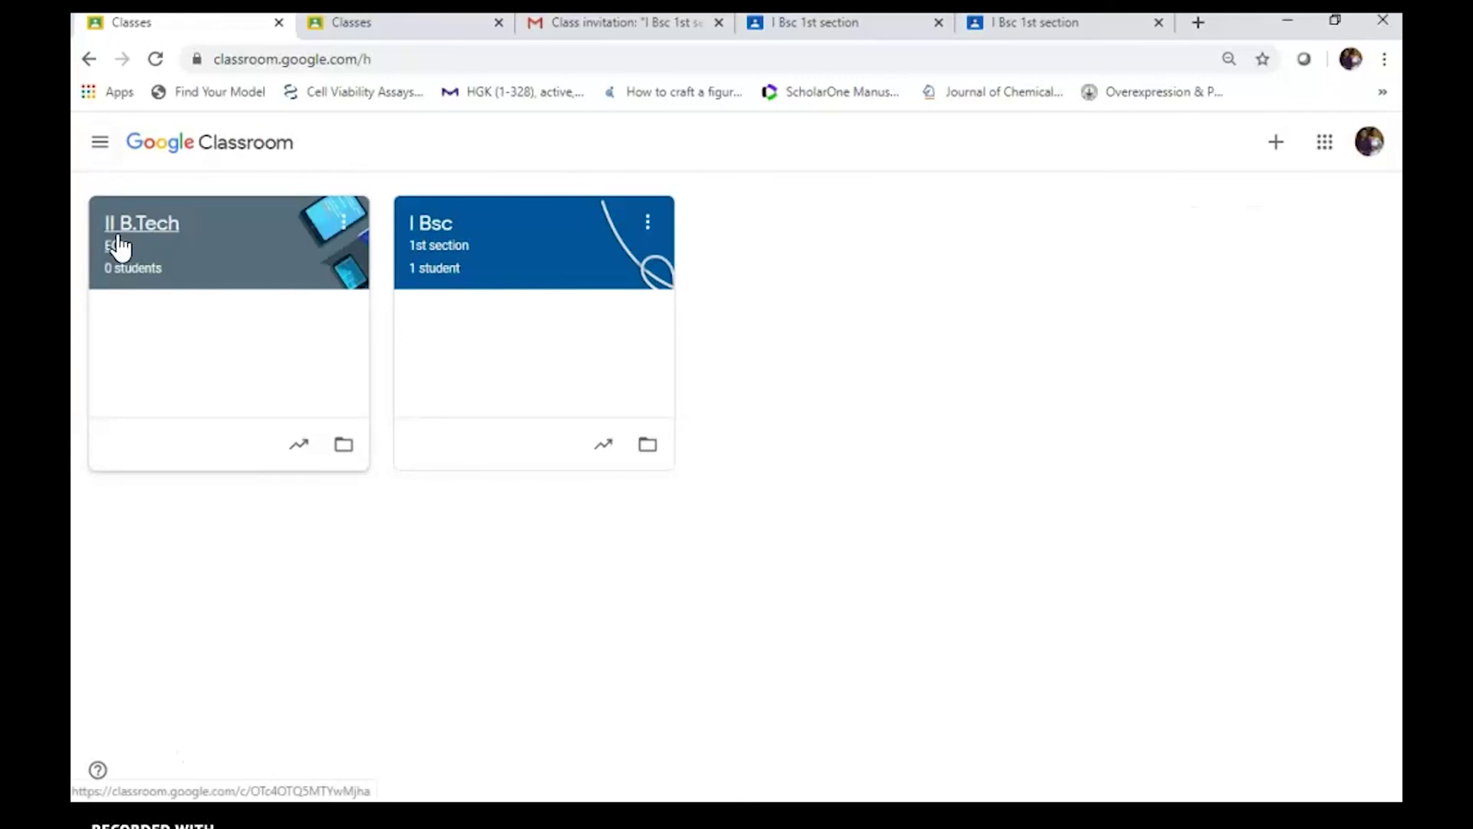
click(117, 230)
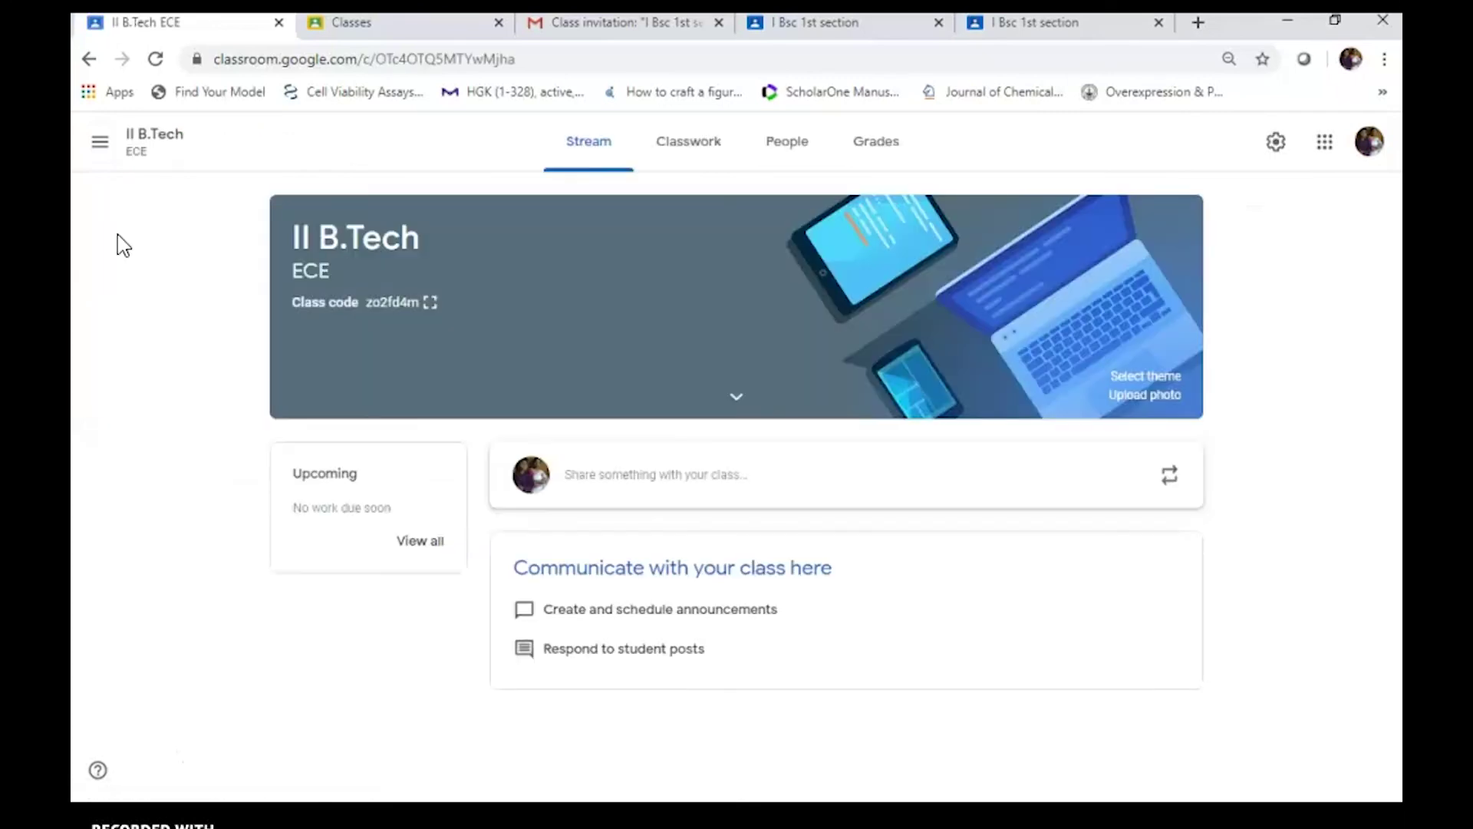
Go back to the Classes home and open the I Bsc class
click(100, 143)
click(175, 153)
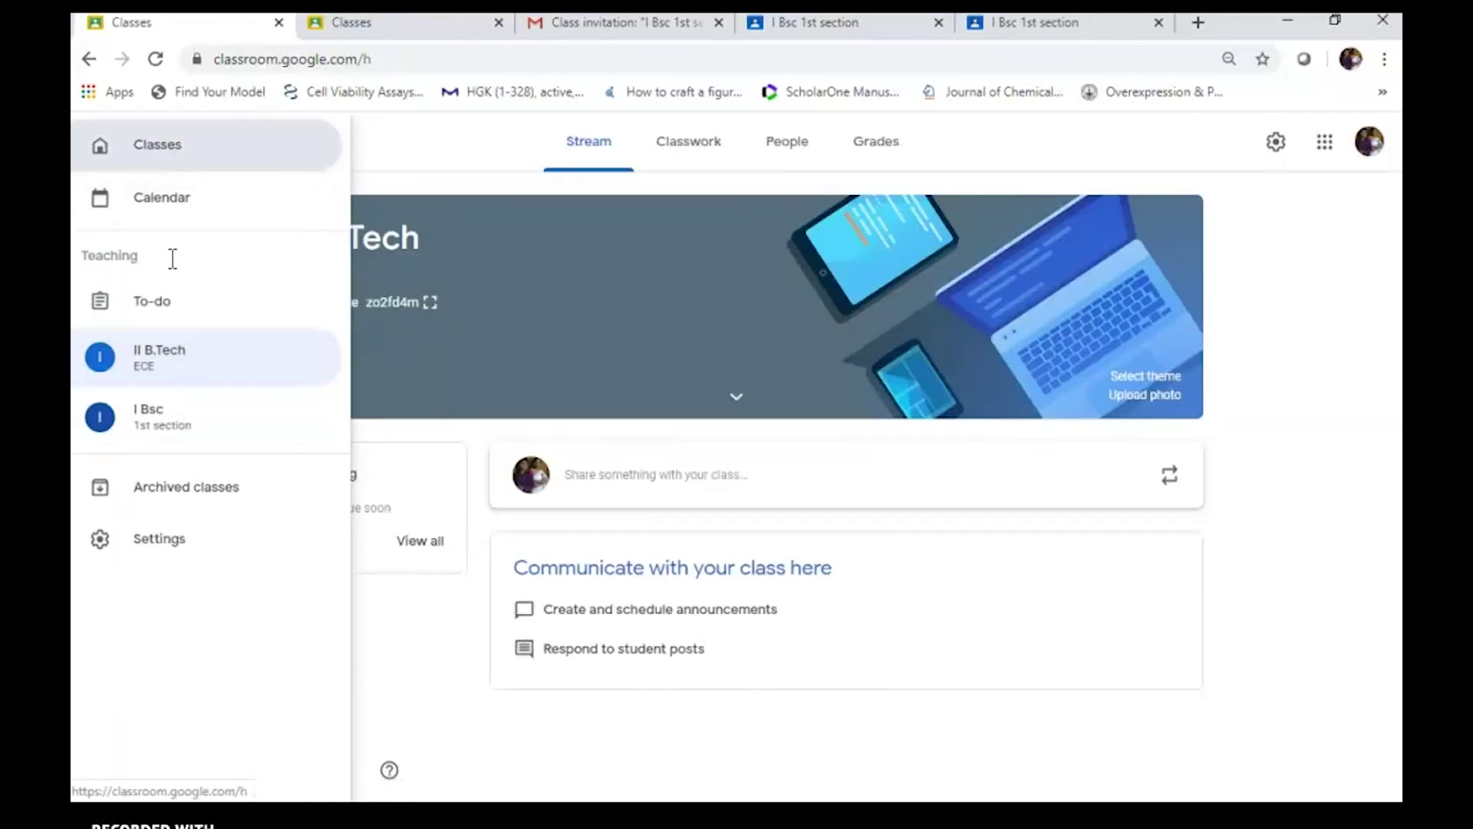
click(440, 253)
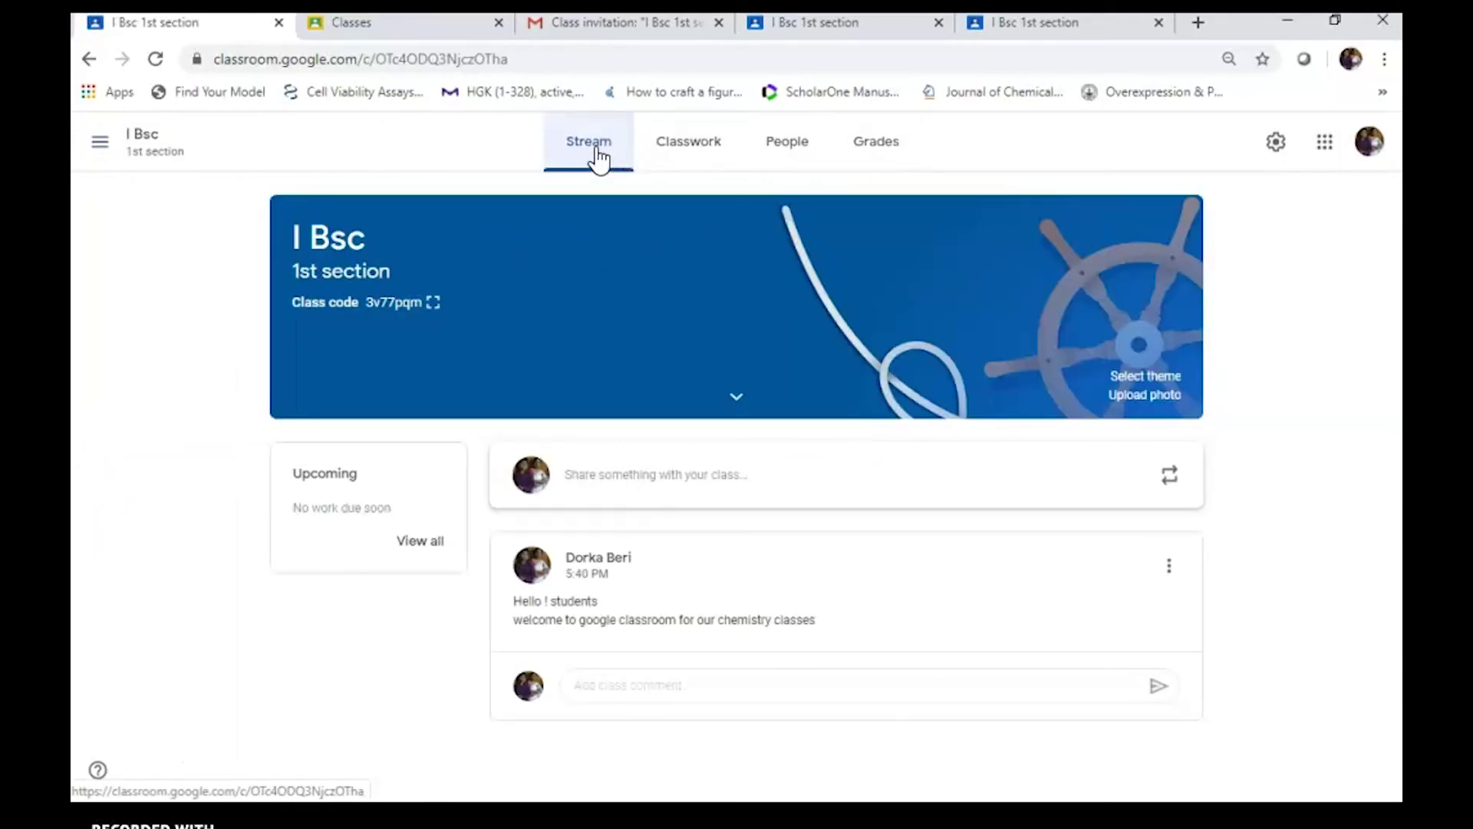
Browse the I Bsc Classwork, People, Grades and Stream pages, dismissing the tip, ending on Classwork
click(695, 153)
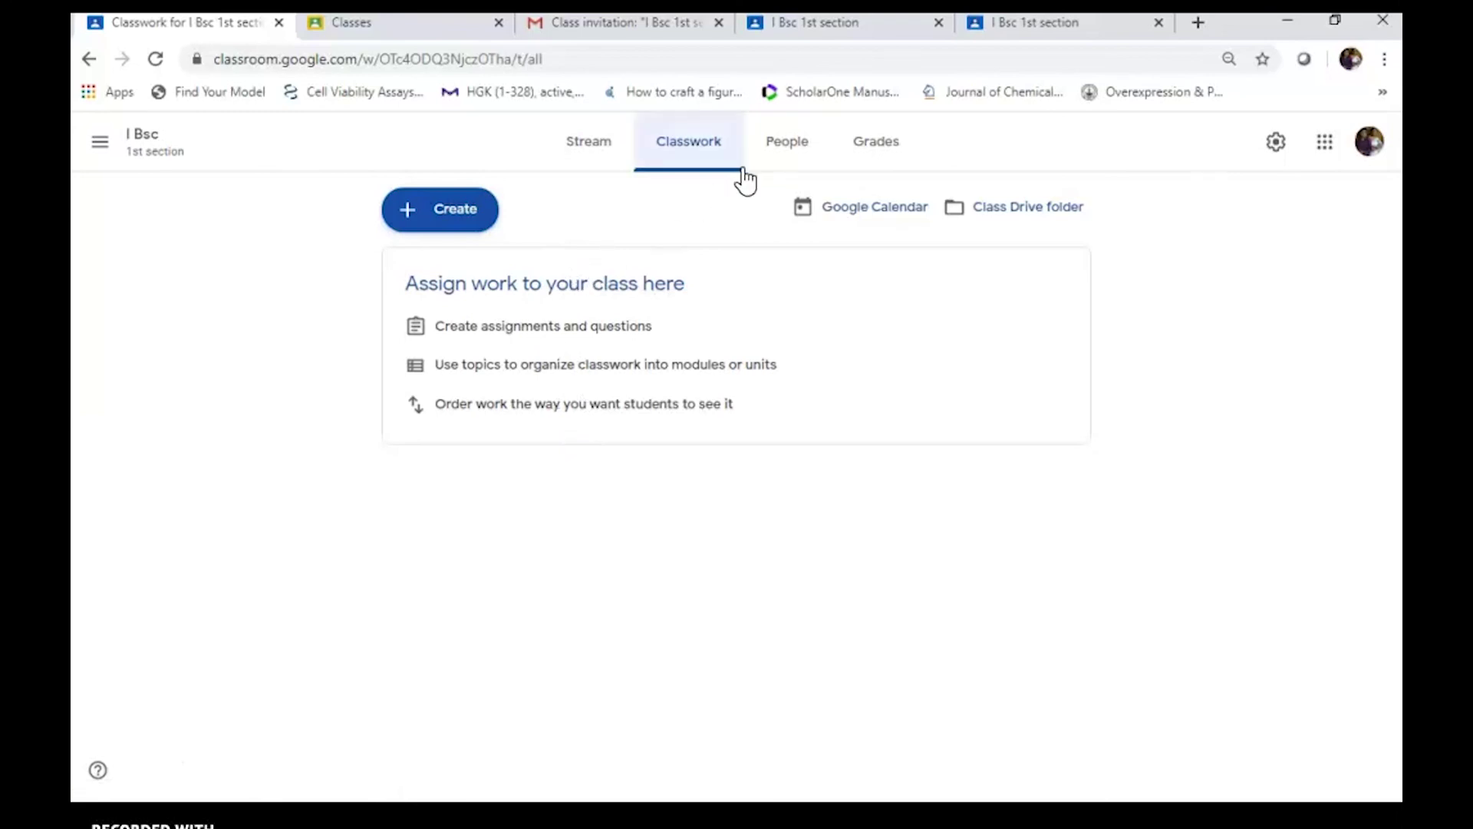
click(798, 155)
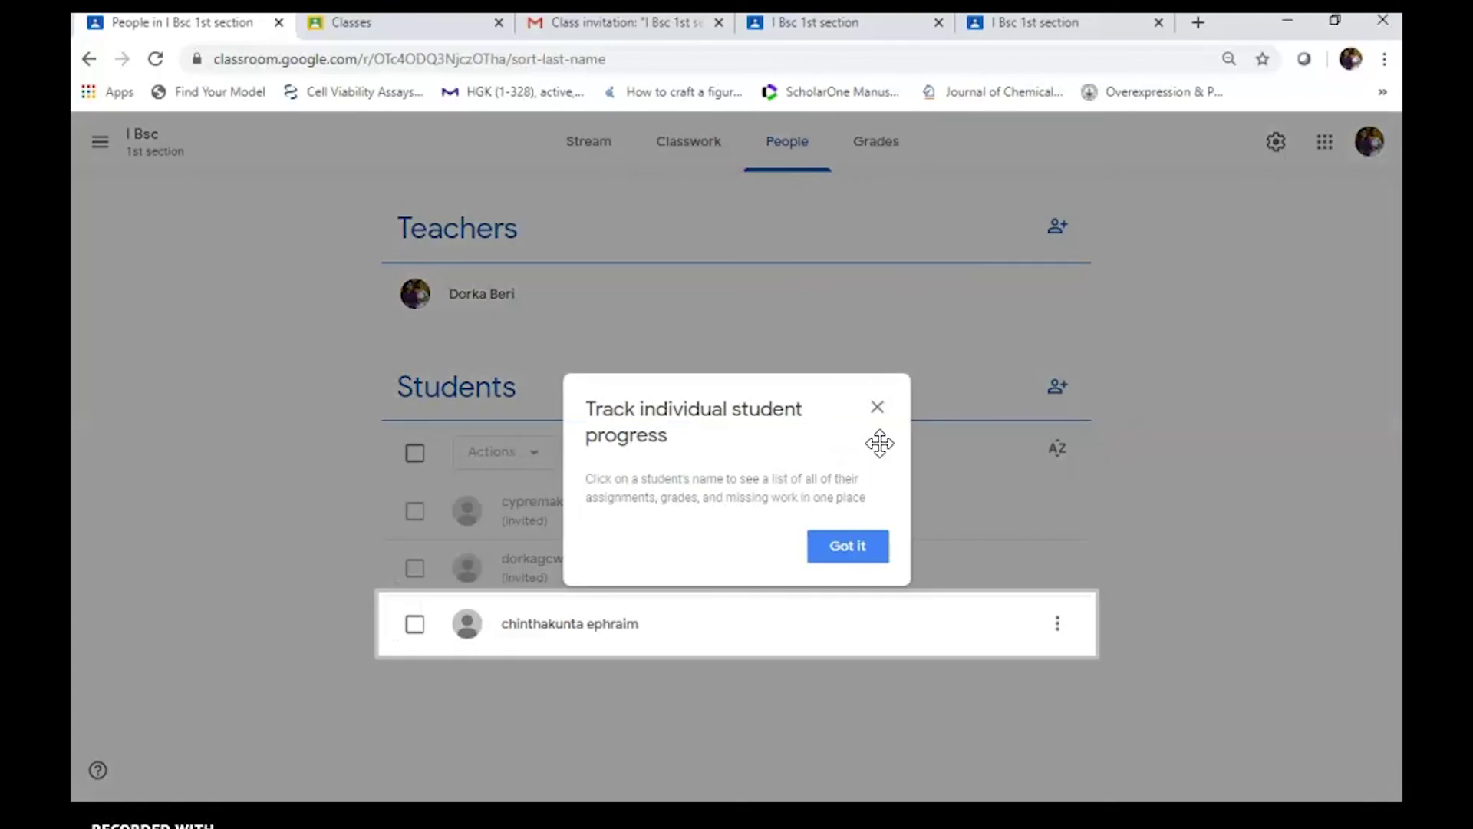
click(877, 407)
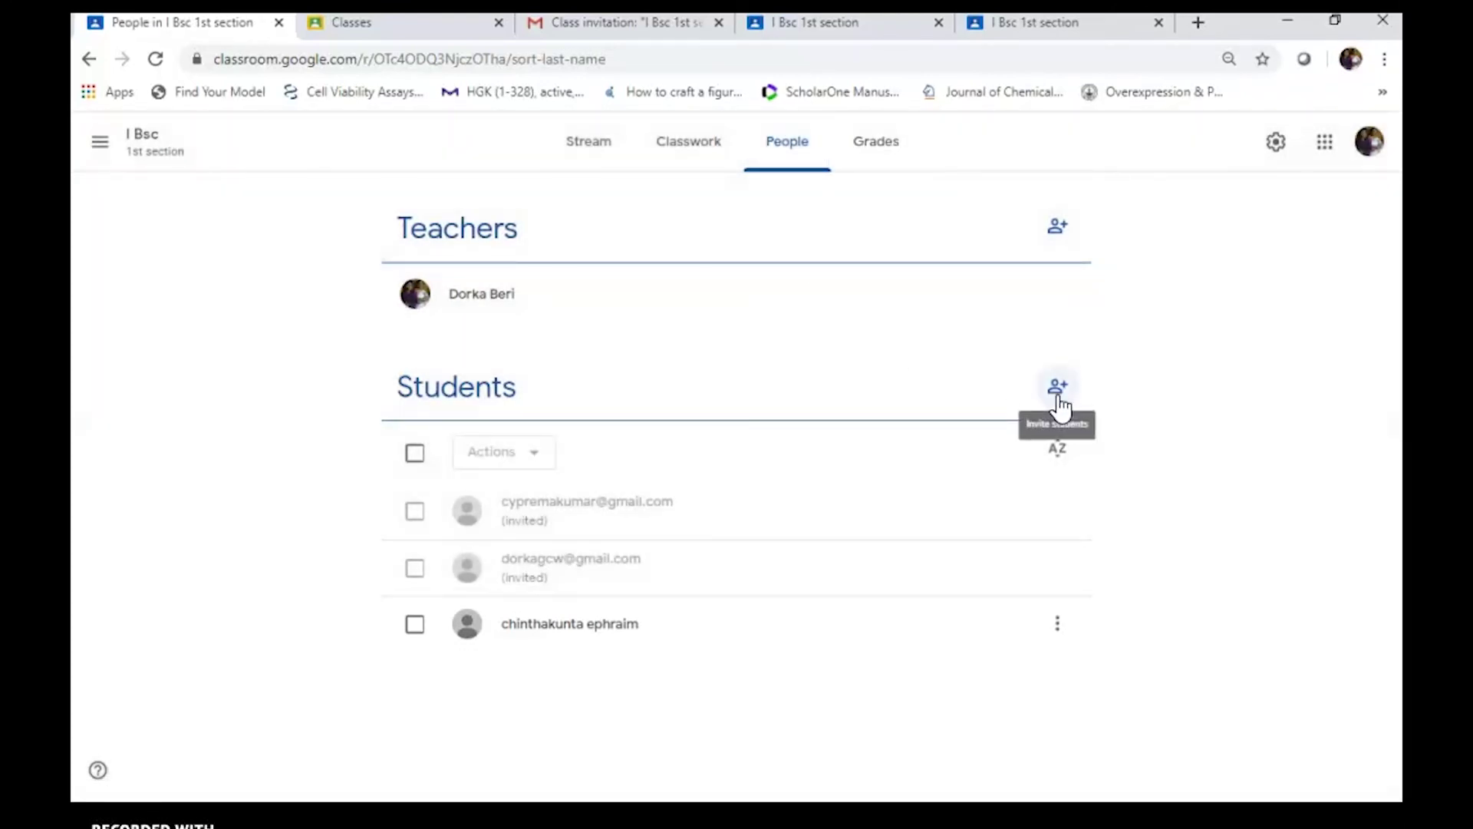
click(884, 152)
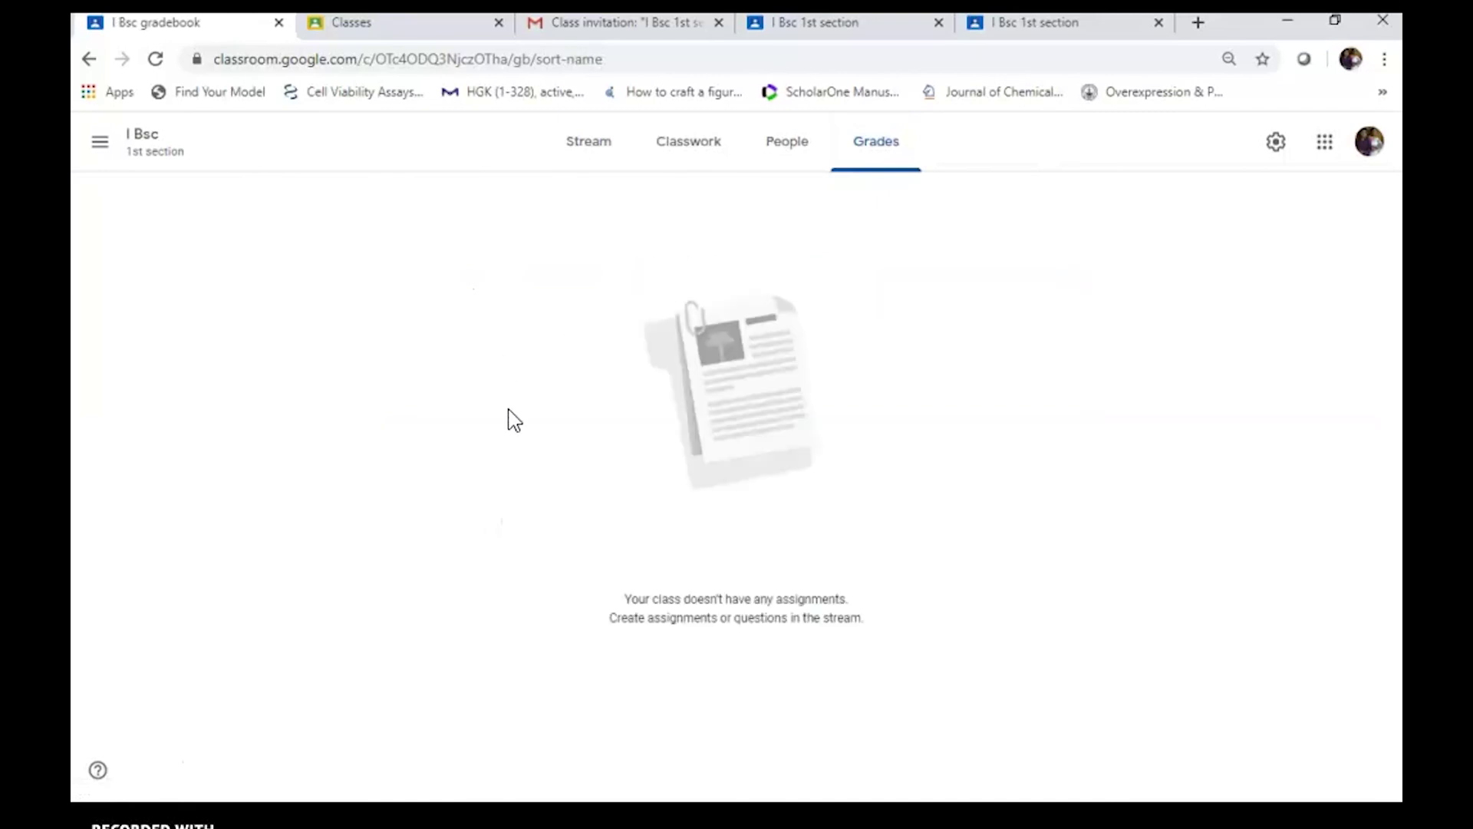
click(782, 158)
click(695, 154)
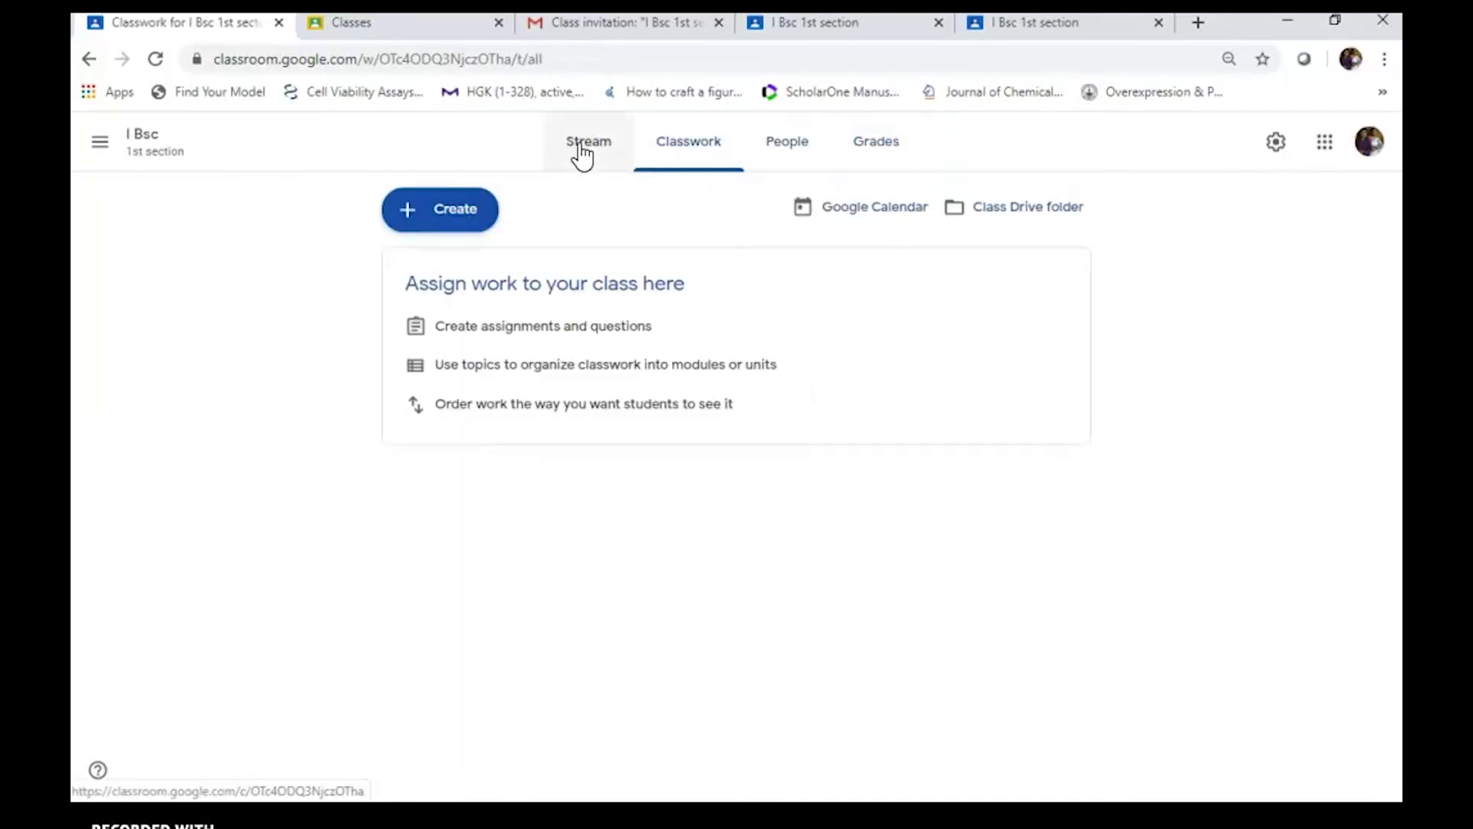
click(581, 153)
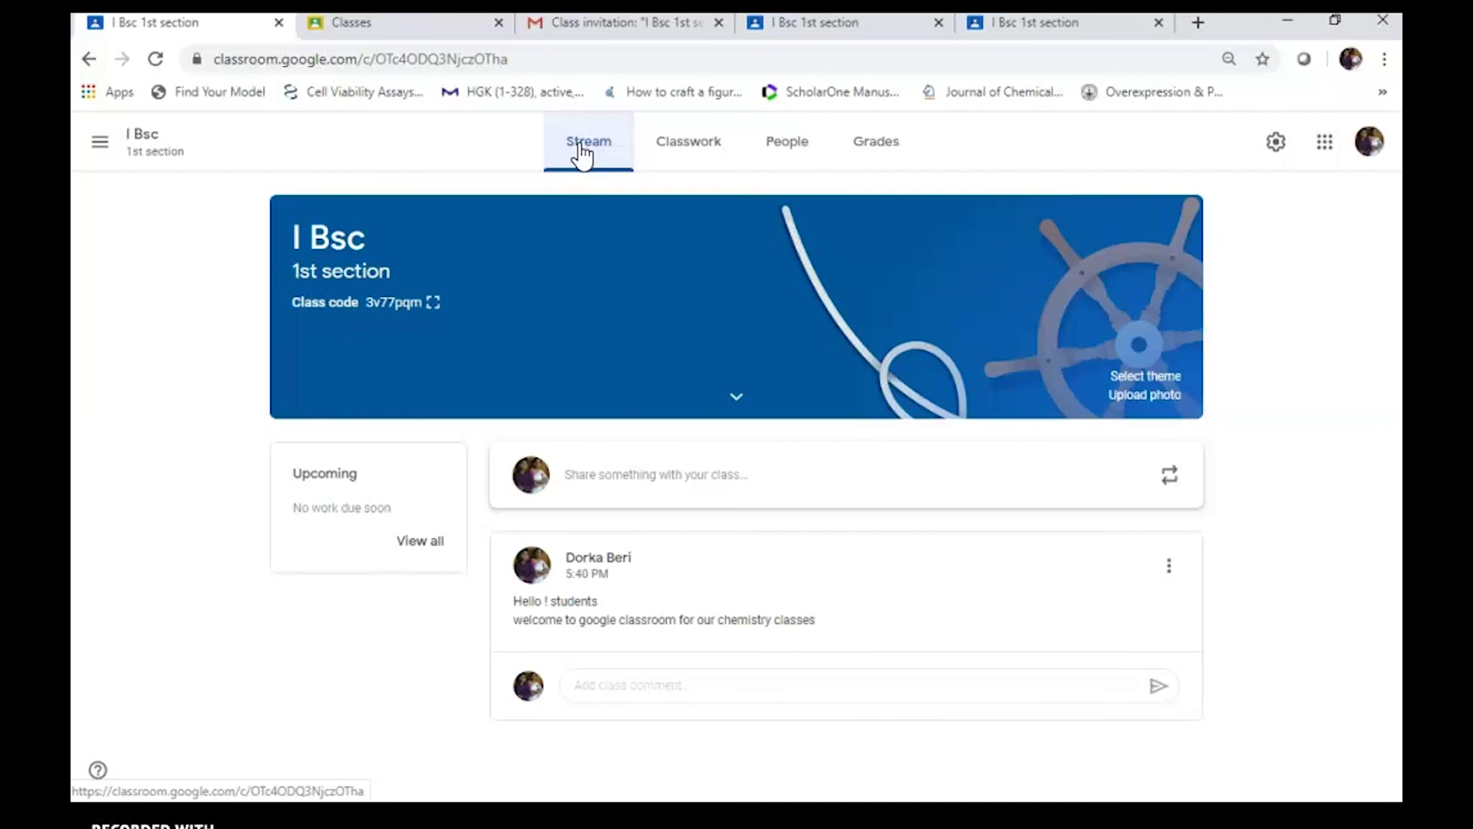
click(715, 151)
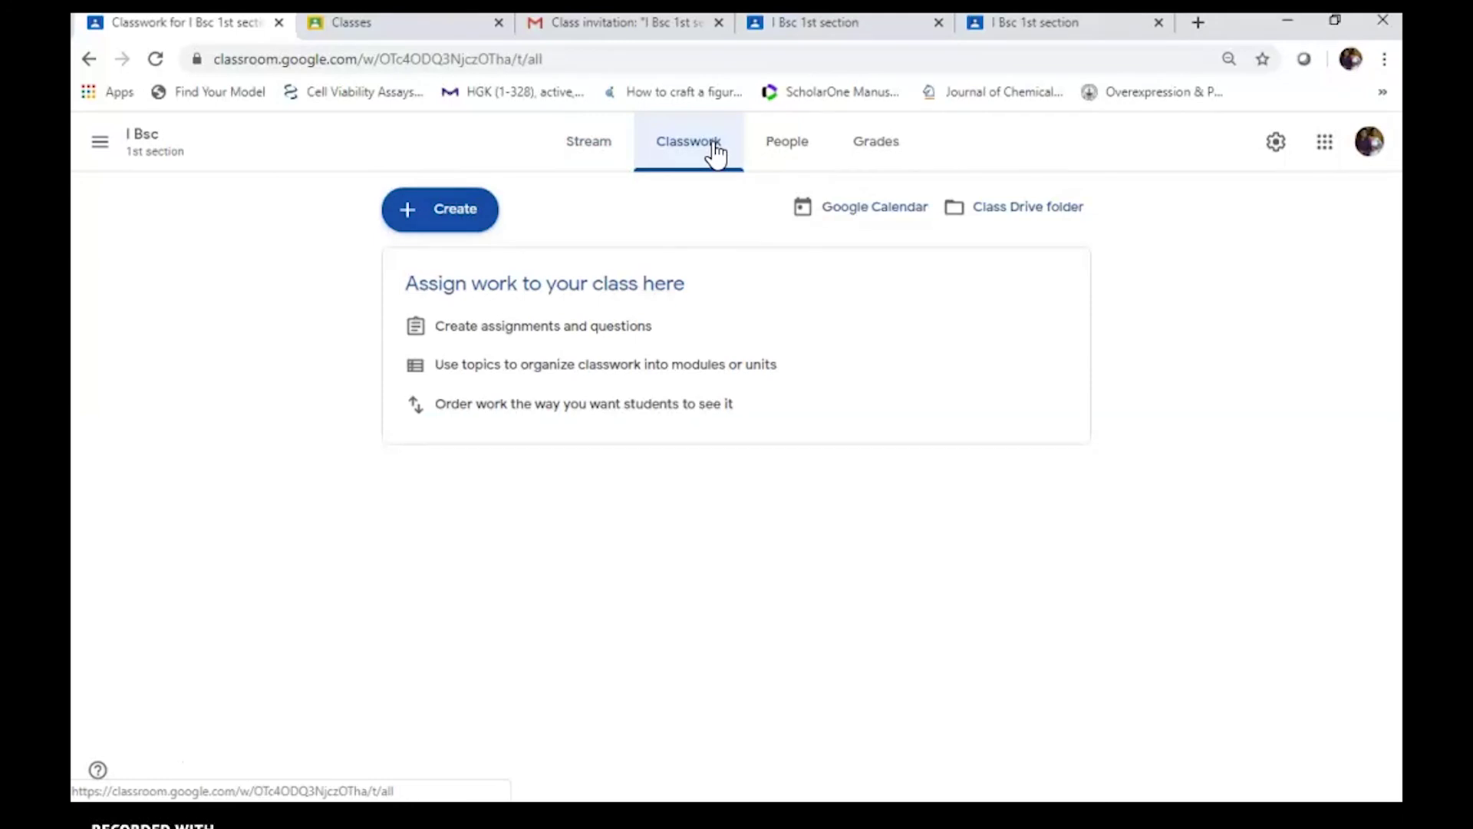